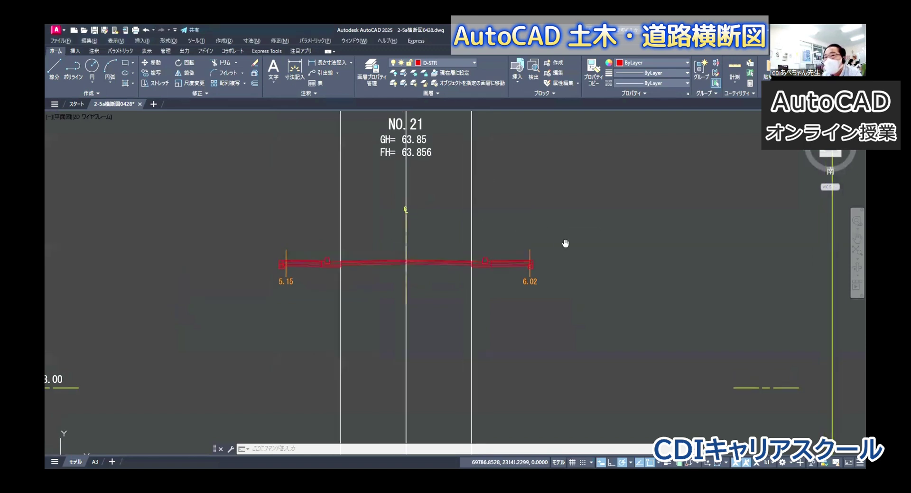
Frame stations NO.21 and NO.22, turn on the D-BGD layer and make it current
scroll(565, 244, down, 2)
middle_drag(450, 179, 461, 181)
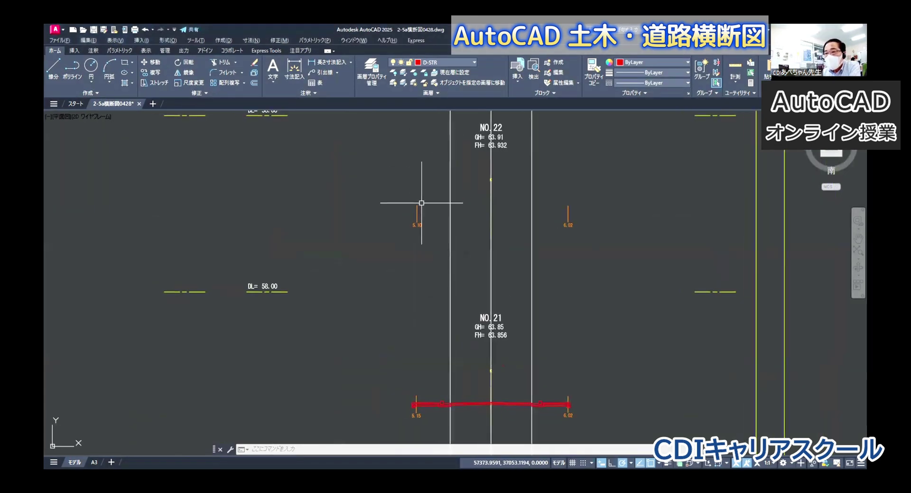
click(451, 65)
click(395, 83)
click(439, 83)
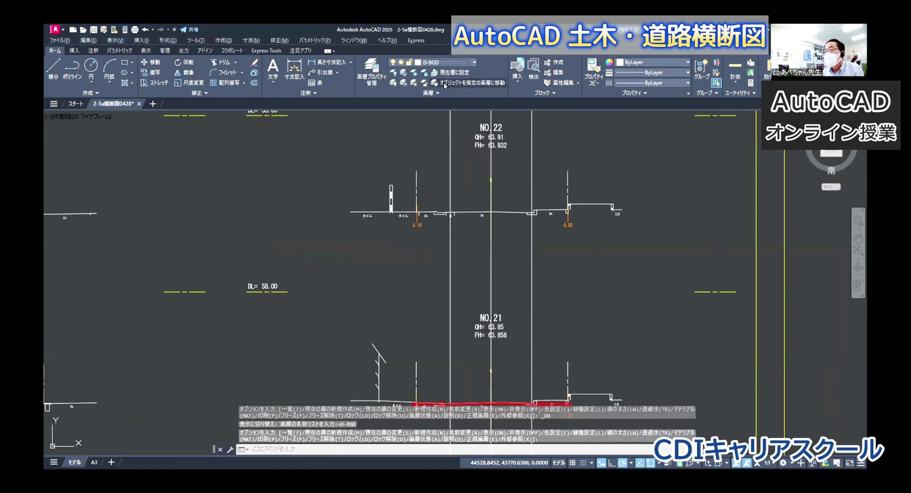
Start a construction line (XLINE) from the expanded Draw panel with the Horizontal option
click(90, 94)
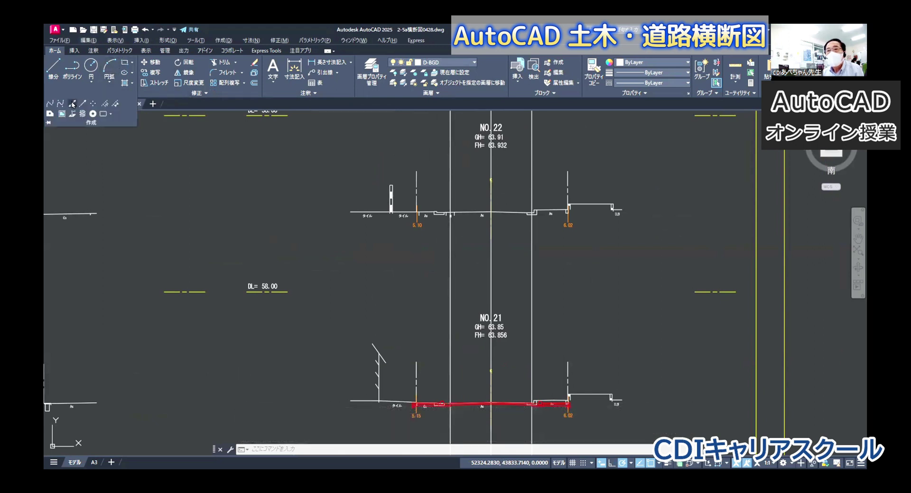
right_click(192, 170)
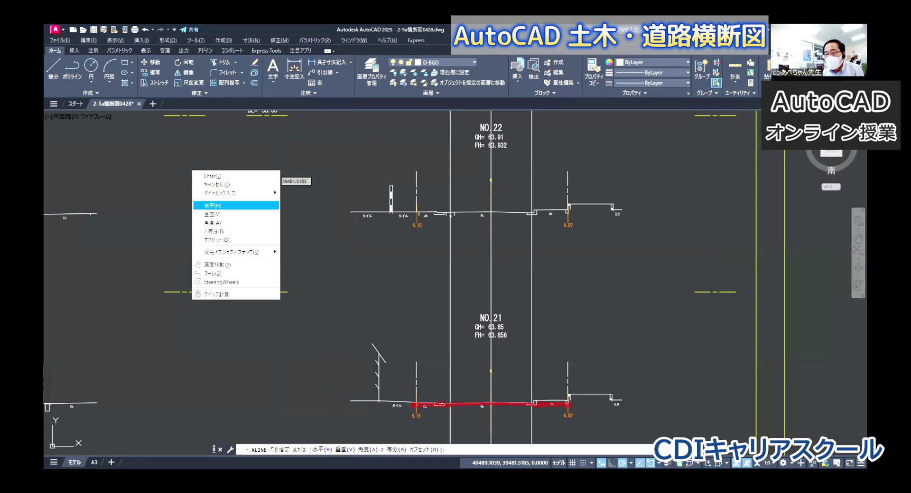
click(213, 205)
scroll(286, 285, up, 4)
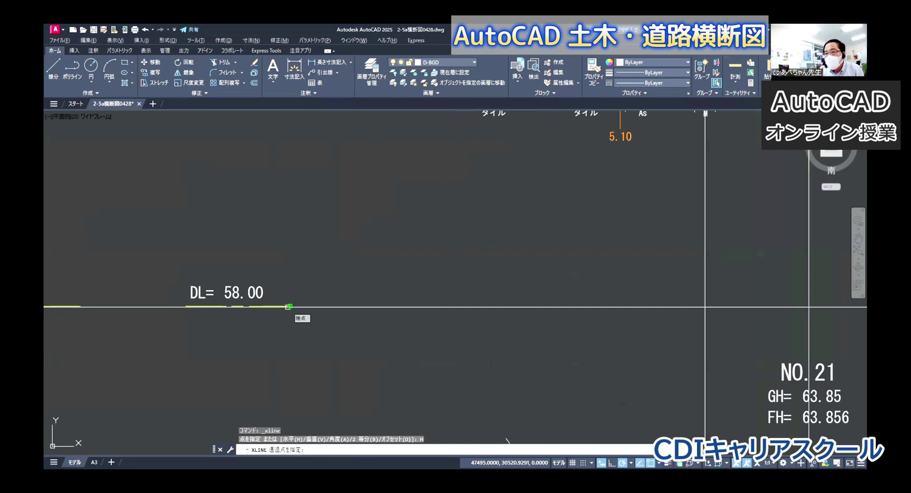
Place horizontal XLINEs through the DL= 58.00 datum lines of NO.22 and NO.21
click(288, 306)
scroll(348, 265, up, 2)
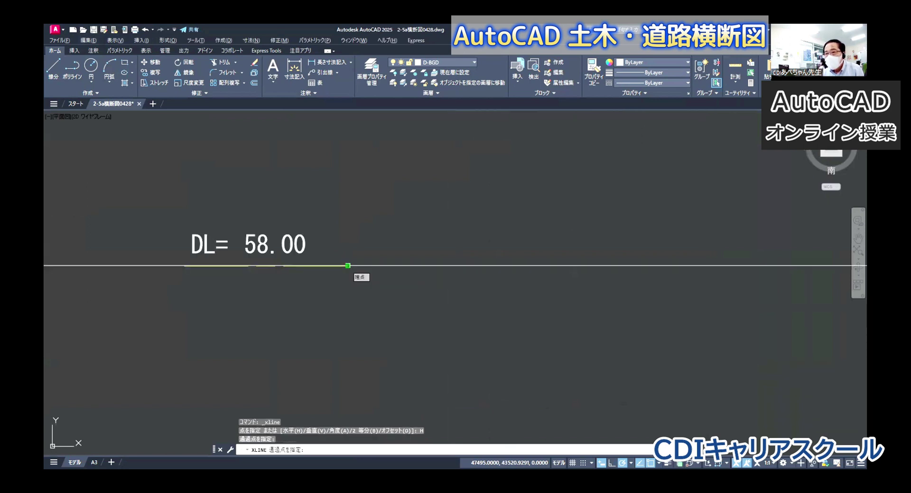
click(348, 265)
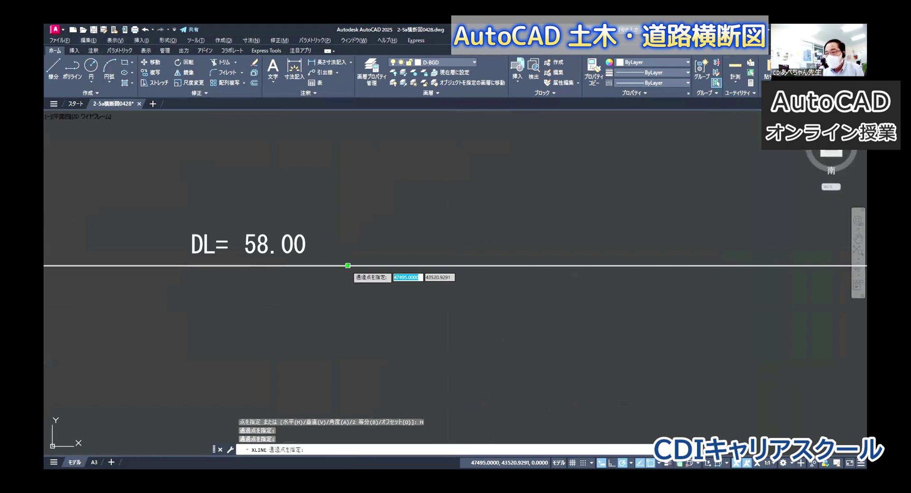
key(Return)
scroll(366, 291, down, 3)
scroll(377, 244, down, 3)
middle_drag(376, 244, 366, 271)
scroll(366, 271, up, 2)
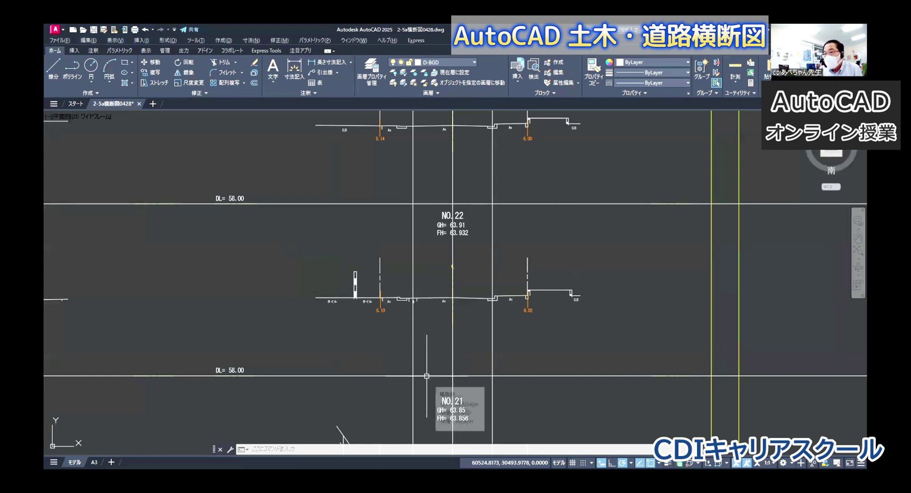
scroll(463, 254, up, 2)
scroll(460, 244, up, 2)
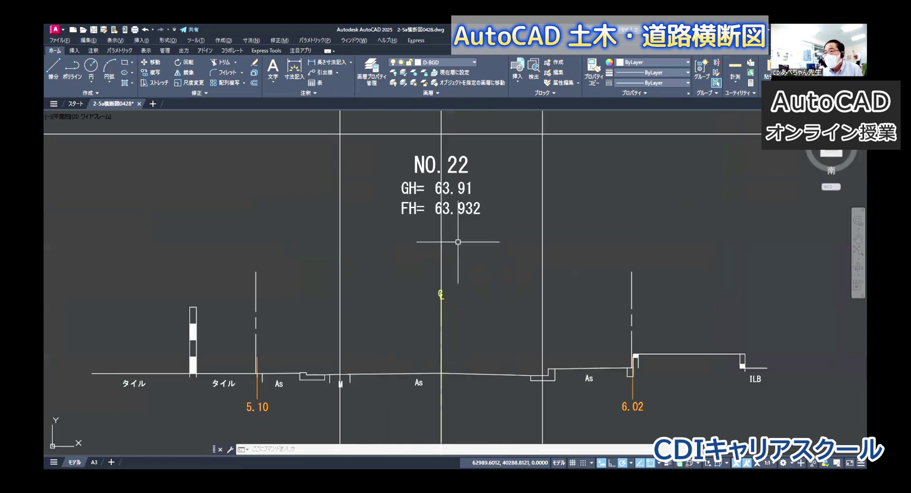
scroll(451, 224, up, 2)
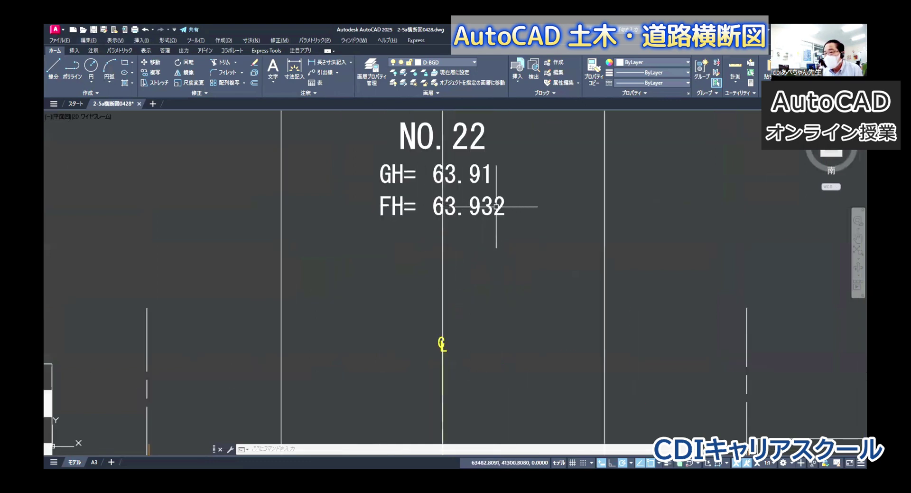
scroll(496, 206, down, 3)
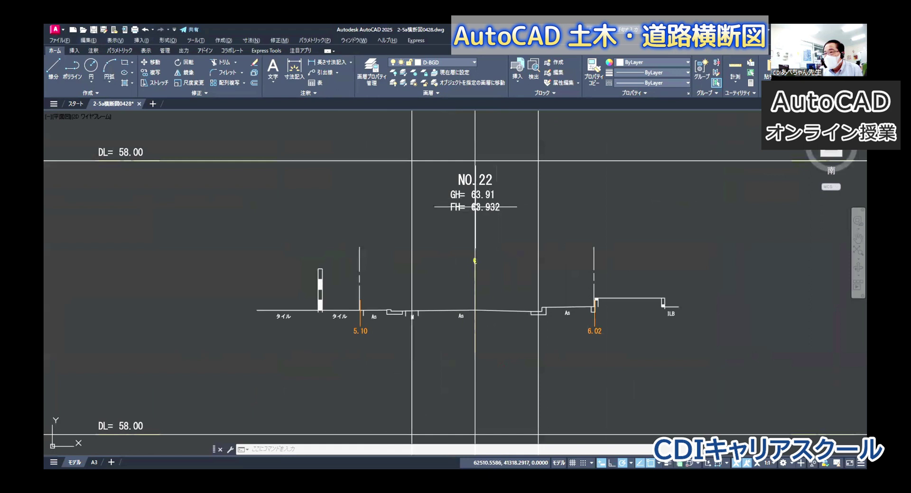
scroll(476, 207, up, 2)
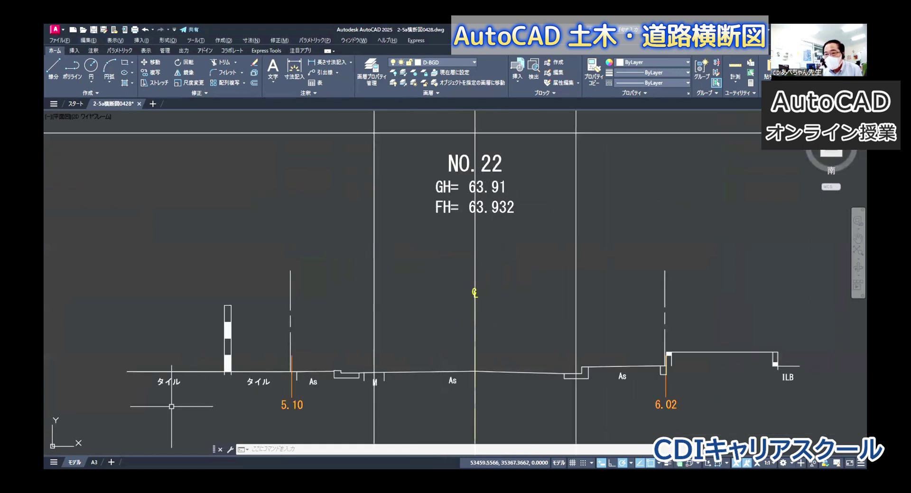
middle_drag(171, 406, 258, 279)
scroll(252, 285, down, 4)
scroll(150, 344, up, 2)
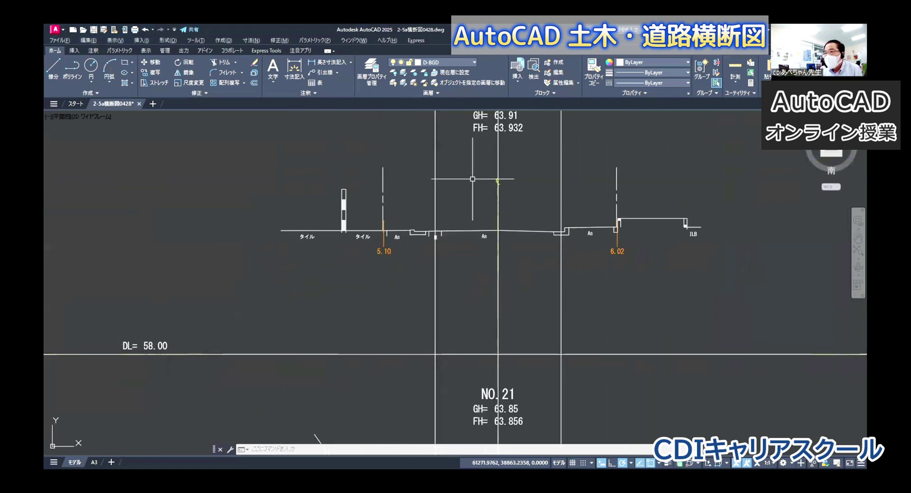
middle_drag(514, 139, 459, 184)
scroll(459, 184, up, 3)
scroll(461, 185, up, 1)
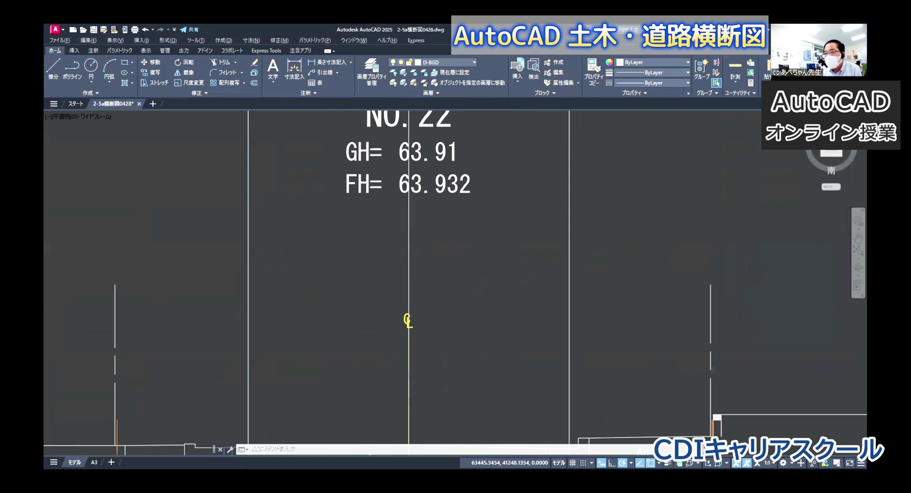
scroll(459, 187, down, 4)
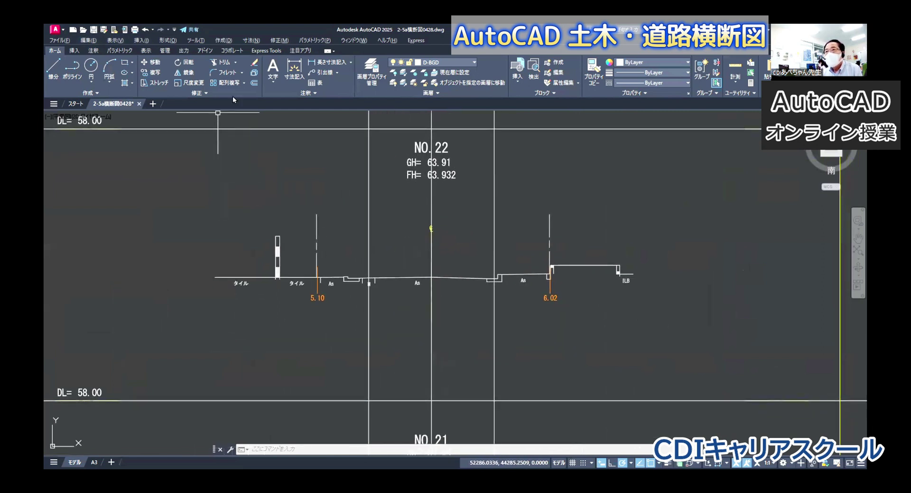
Cancel the started offset, zoom out over NO.22 and NO.21, and show the layer list
click(254, 85)
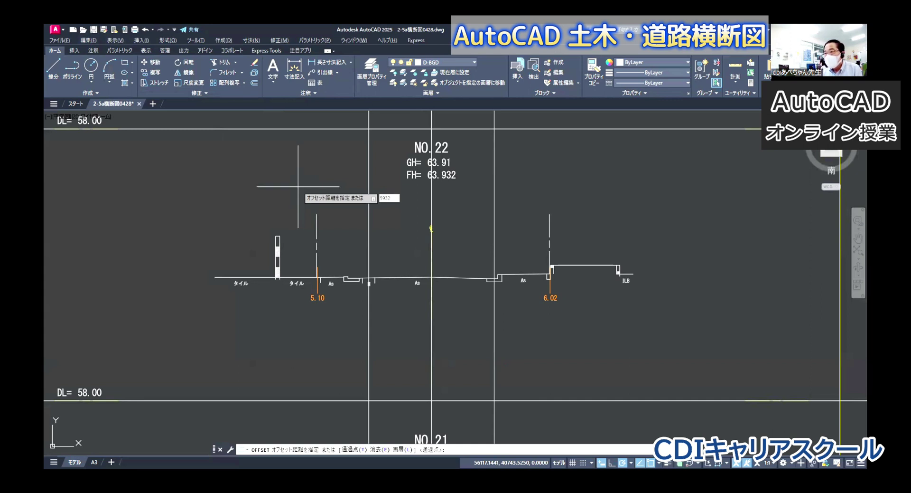
scroll(462, 261, down, 2)
key(Escape)
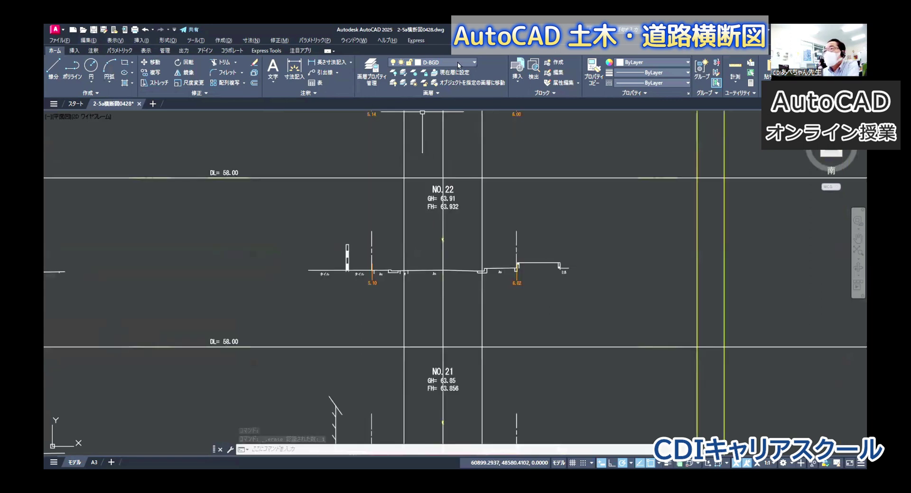
click(456, 63)
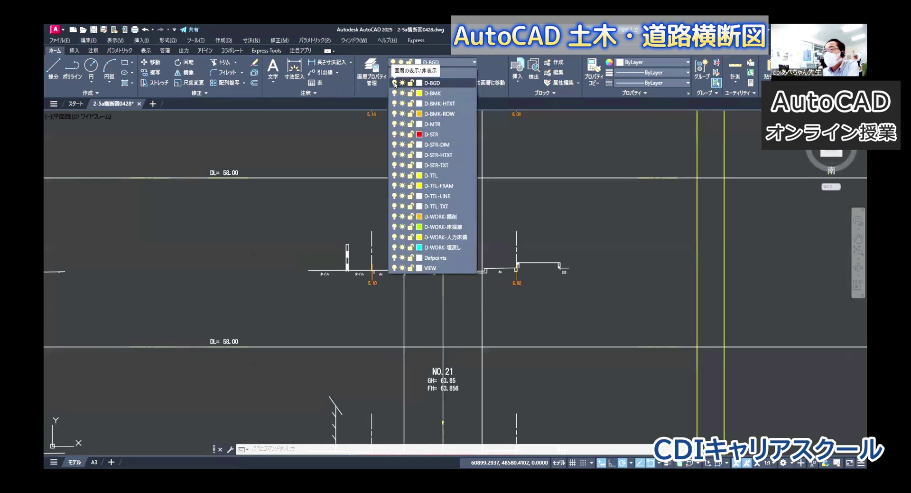
Turn off the D-BGD layer, checking that both DL= 58.00 lines remain visible
click(284, 347)
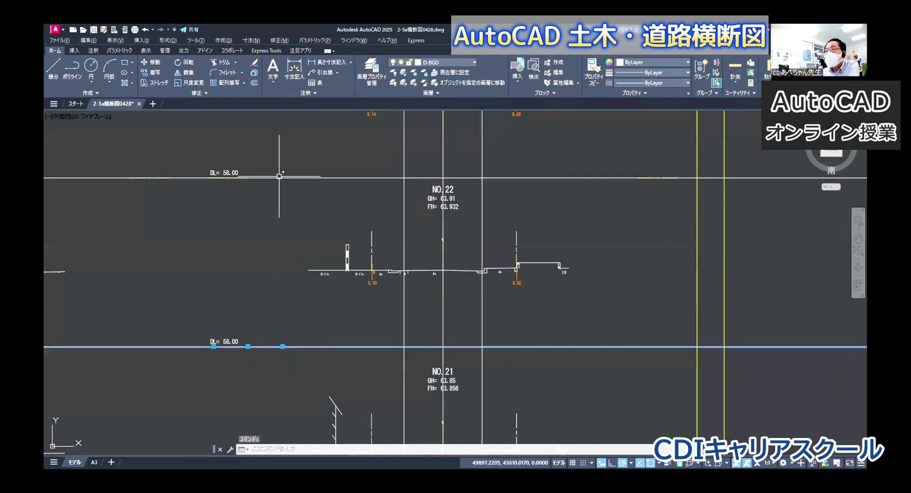
click(447, 62)
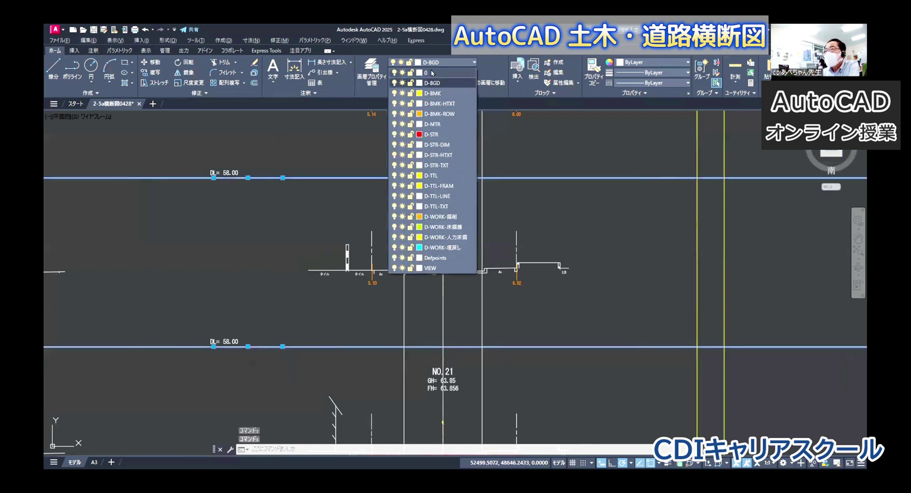
key(Escape)
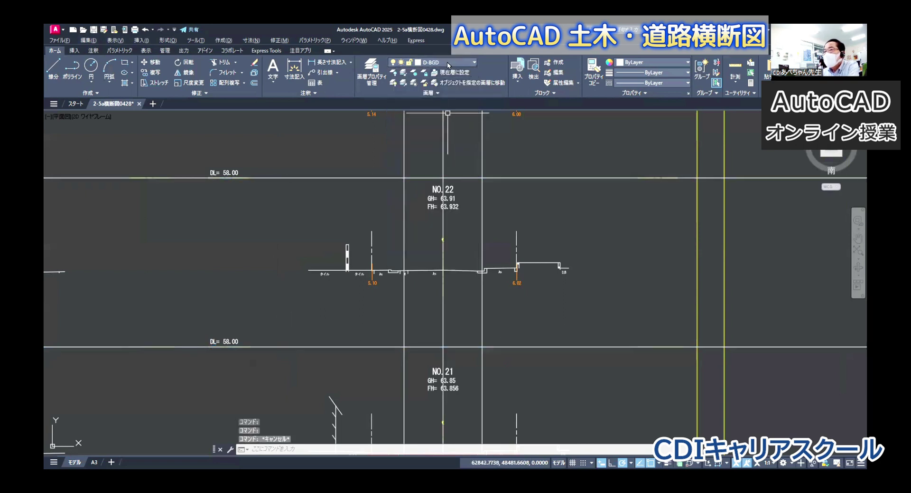
click(449, 64)
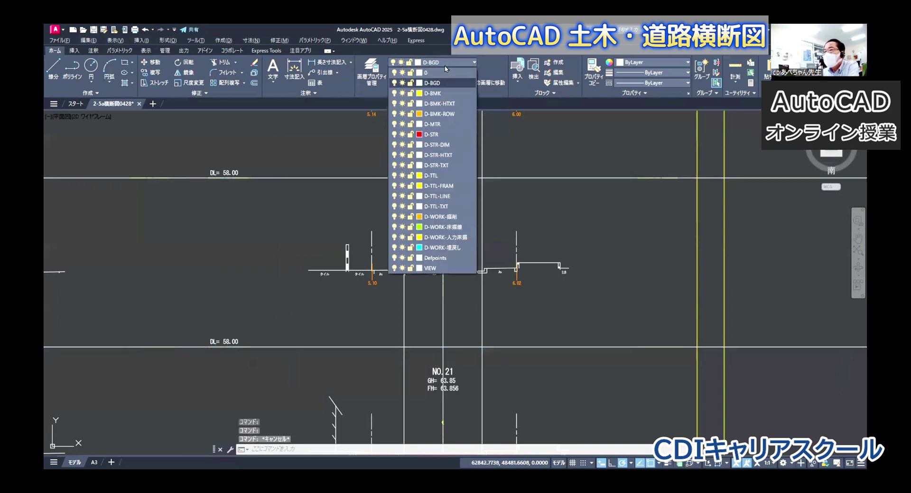
click(395, 82)
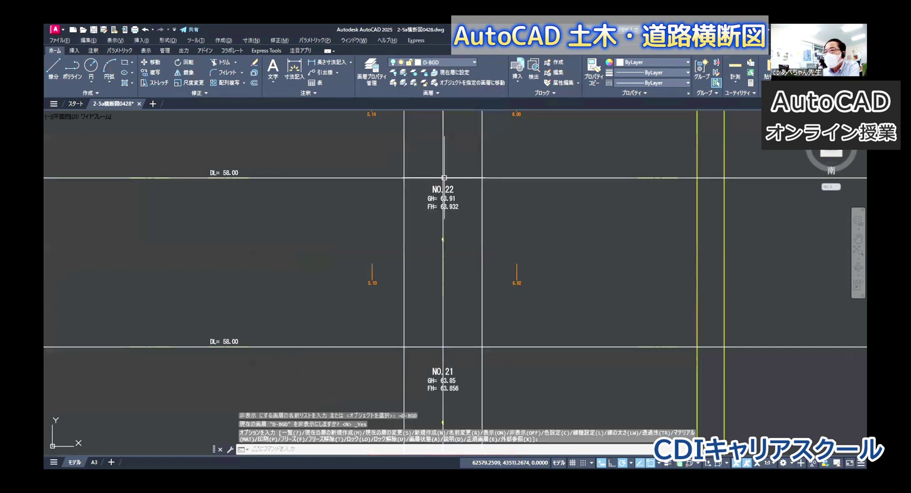
click(501, 178)
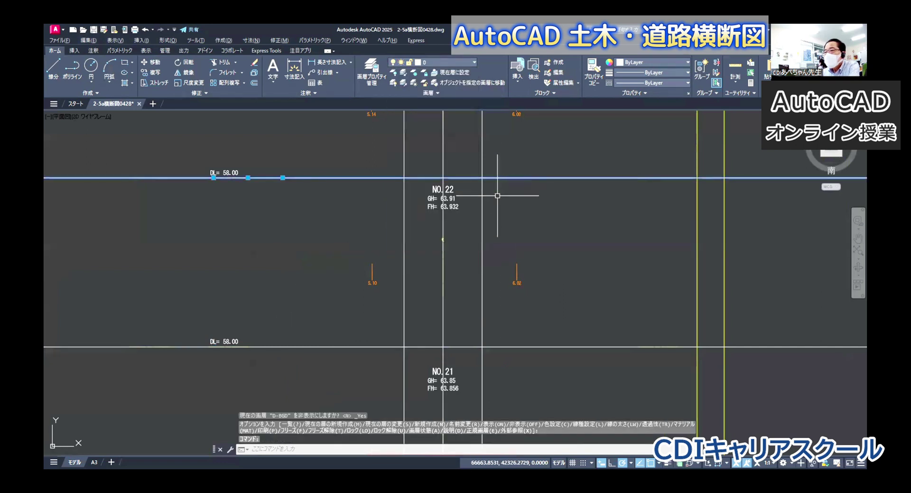
click(291, 344)
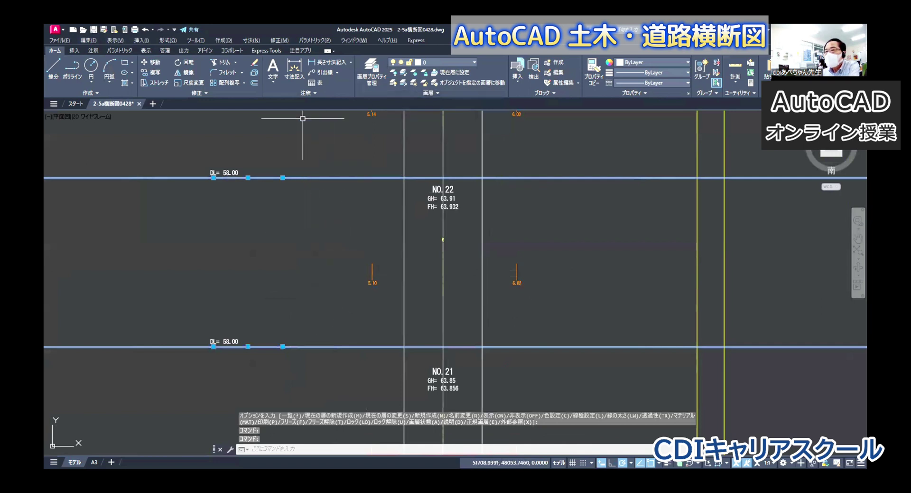
key(Escape)
click(447, 63)
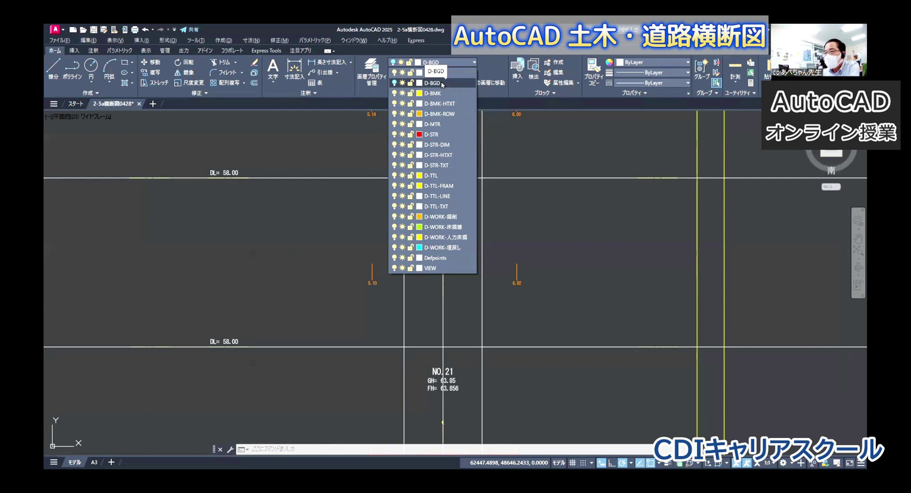
Frame station NO.22 with its red section in view and start OFFSET
click(442, 84)
middle_drag(461, 276, 459, 256)
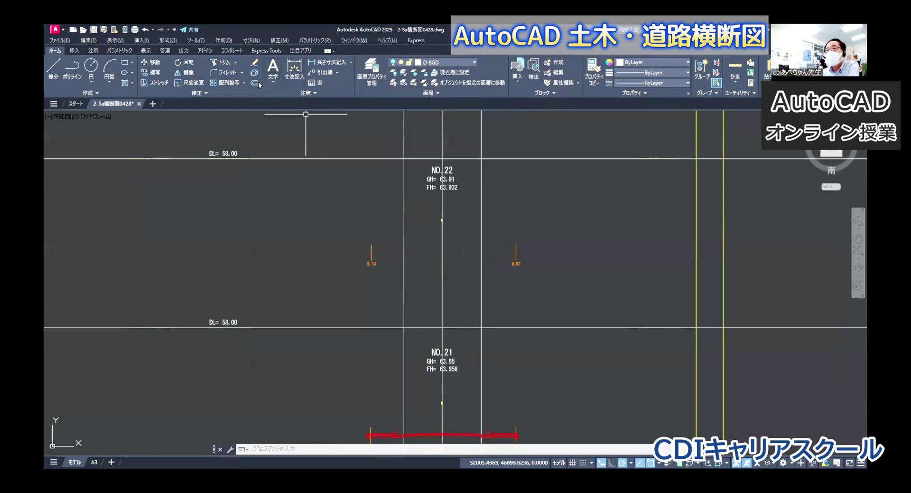
scroll(413, 176, down, 2)
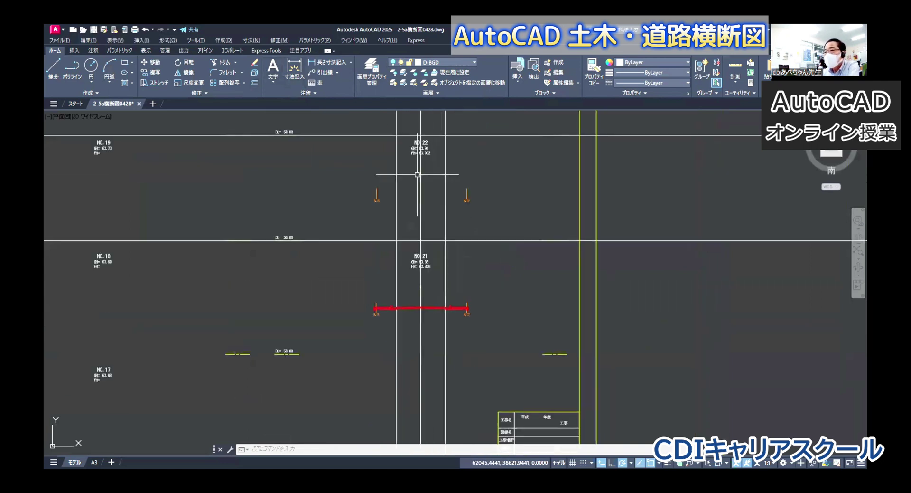
scroll(406, 198, up, 1)
scroll(413, 204, up, 1)
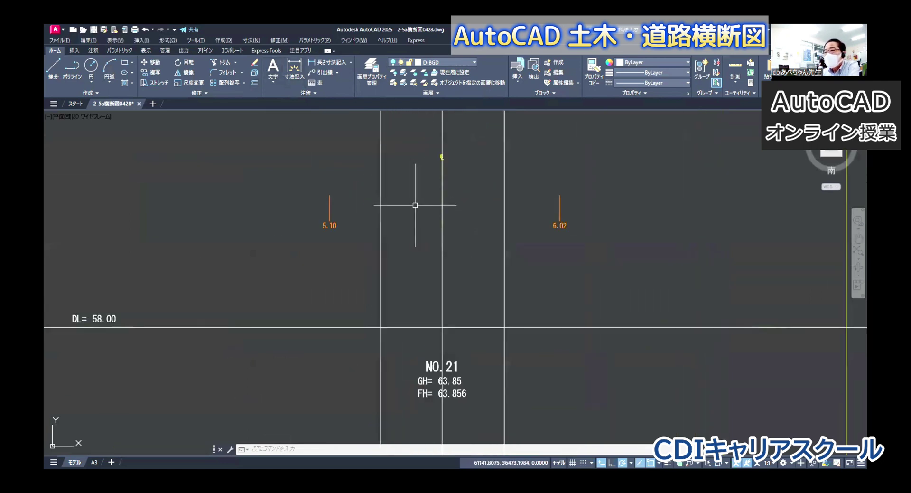
middle_drag(419, 212, 423, 255)
scroll(442, 174, up, 1)
scroll(442, 173, up, 1)
scroll(442, 173, down, 1)
click(255, 83)
text(5932)
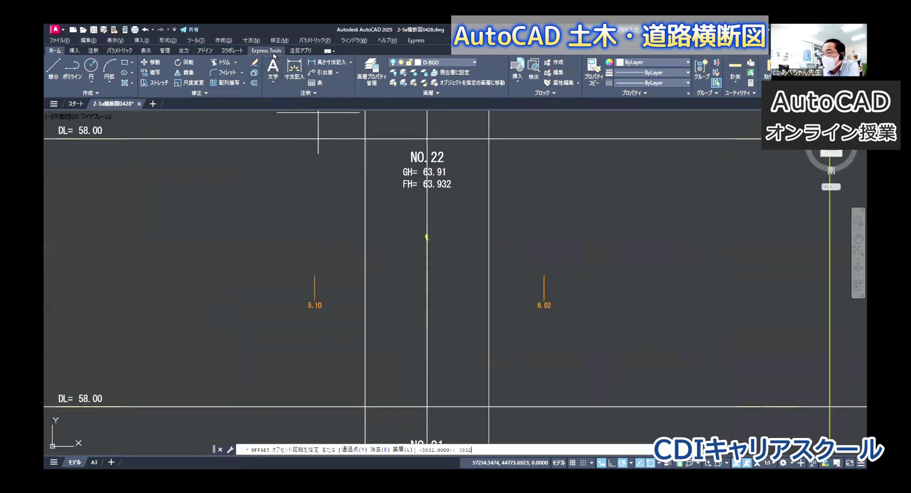
Offset the NO.22 DL= 58.00 line upward by 5932, then pan to station NO.22+4.95
key(Return)
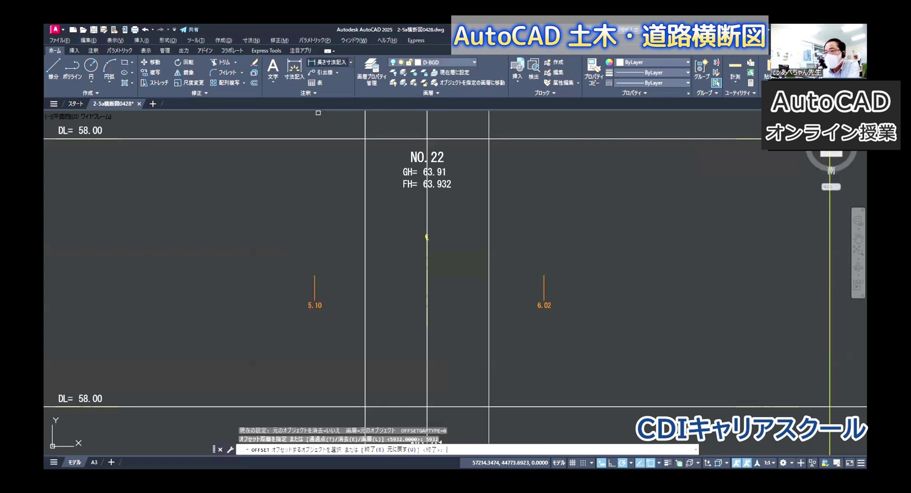
key(Return)
scroll(427, 274, up, 2)
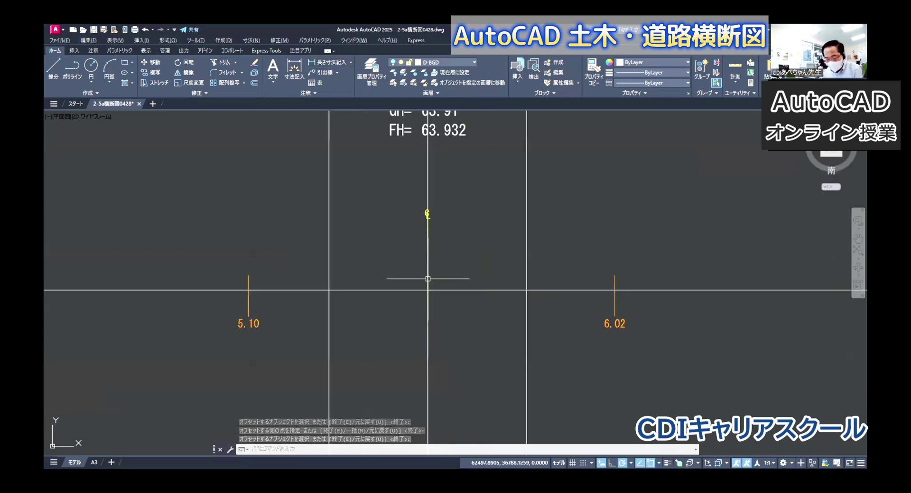
scroll(427, 279, down, 2)
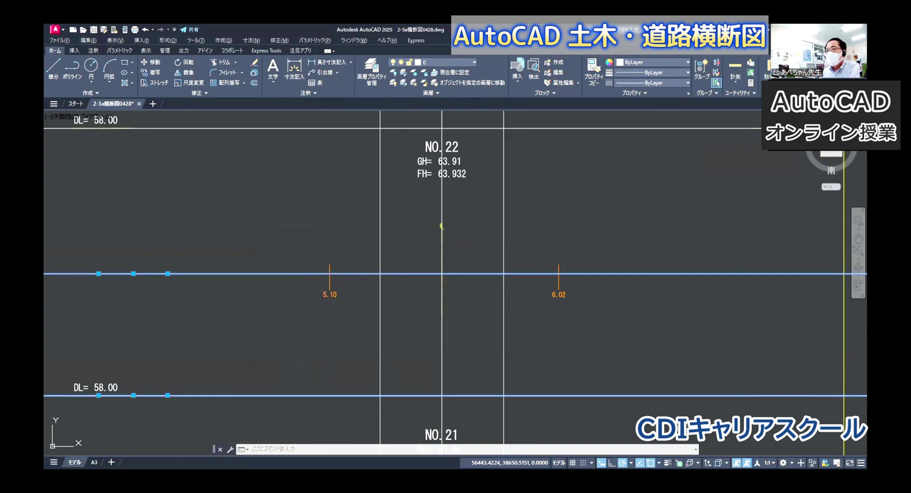
key(Escape)
middle_drag(402, 190, 388, 293)
scroll(397, 301, down, 3)
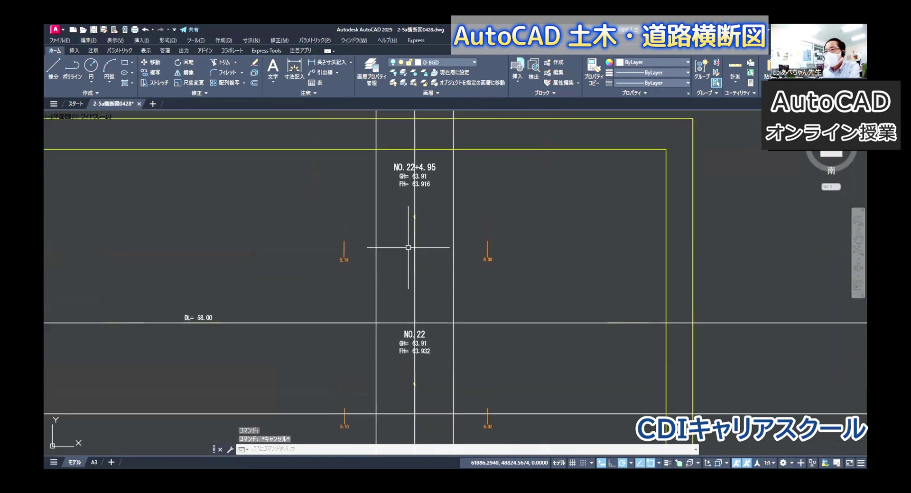
scroll(415, 179, up, 3)
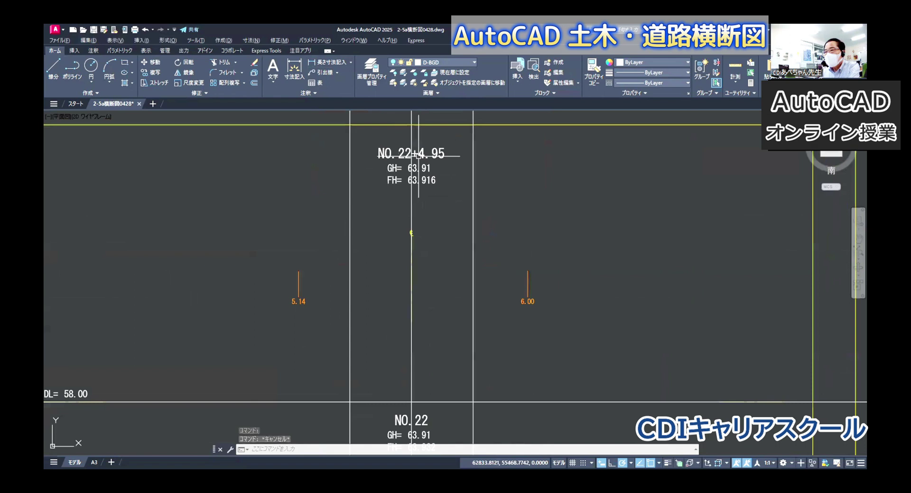
middle_drag(420, 167, 422, 143)
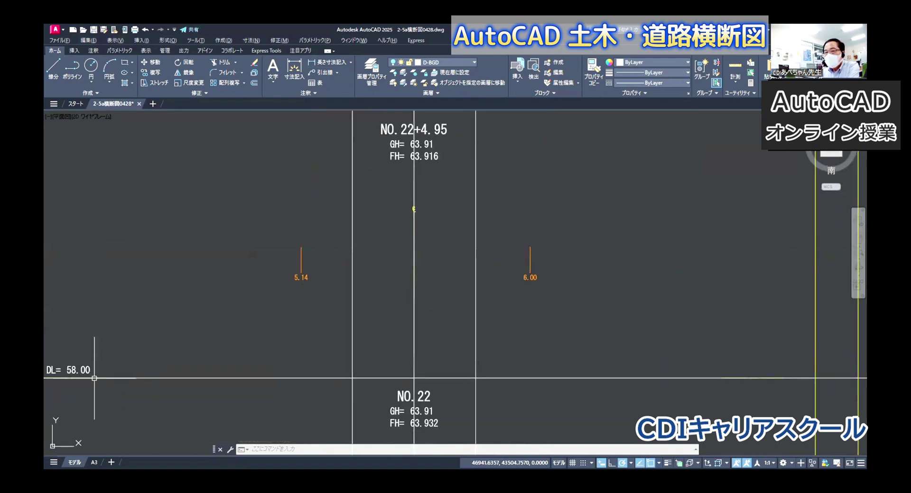
Zoom in to read FH 63.916 at NO.22+4.95, then start a new offset
scroll(422, 156, up, 3)
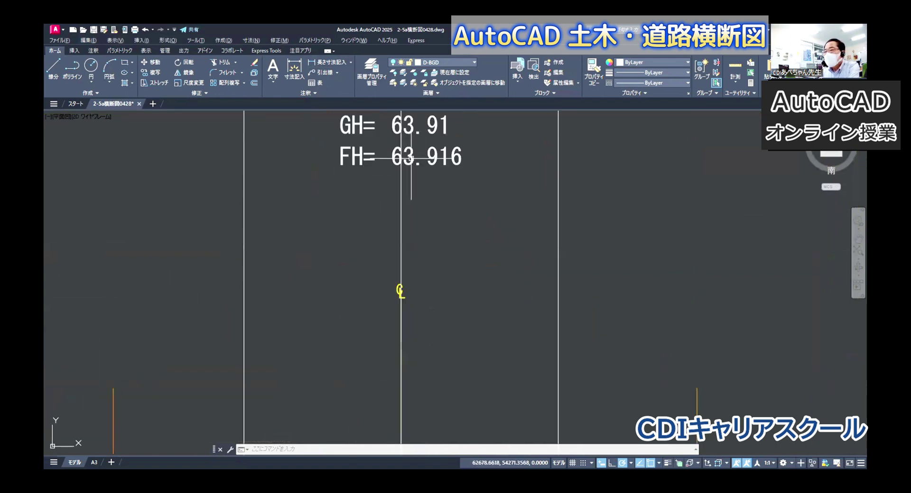
scroll(430, 158, down, 2)
scroll(451, 159, down, 2)
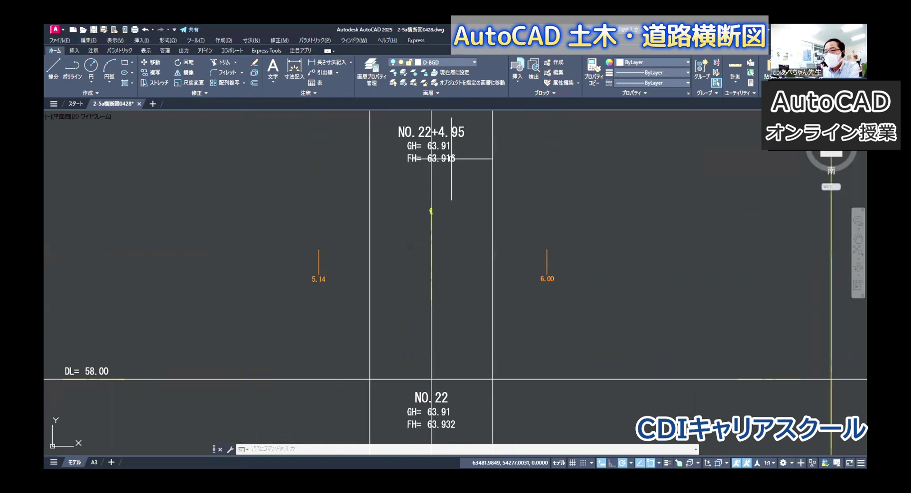
scroll(448, 159, up, 2)
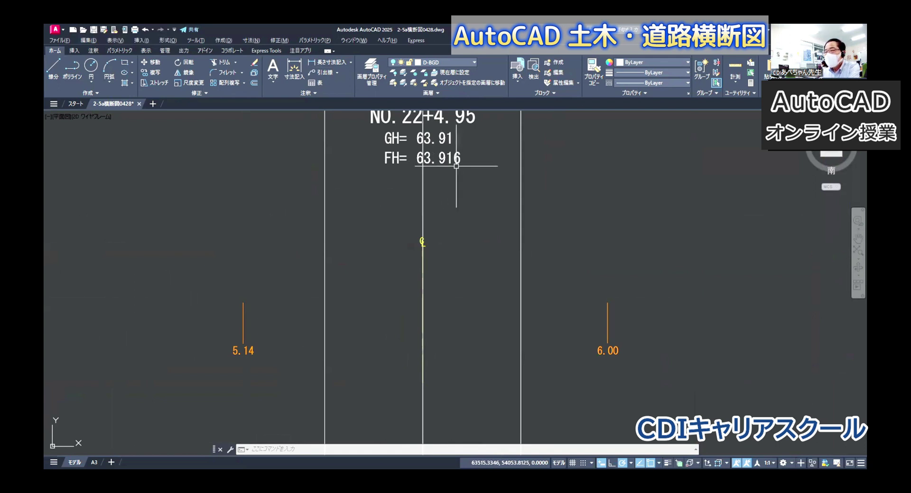
scroll(456, 166, down, 2)
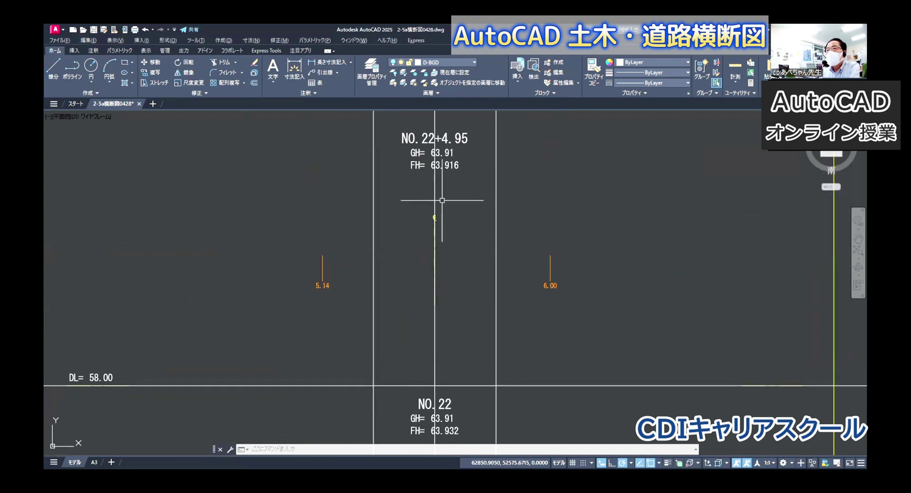
click(256, 73)
text(5915)
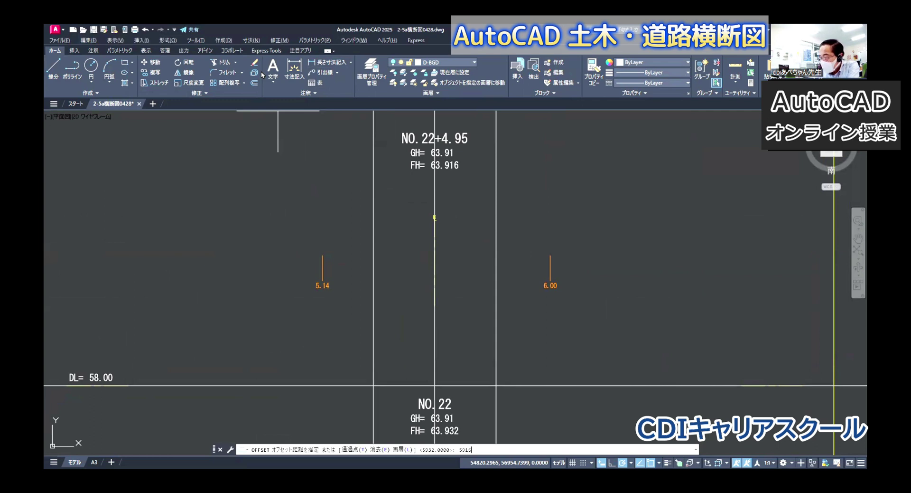
Offset the NO.22+4.95 DL= 58.00 line upward by 5916, then pan down to NO.21
key(Return)
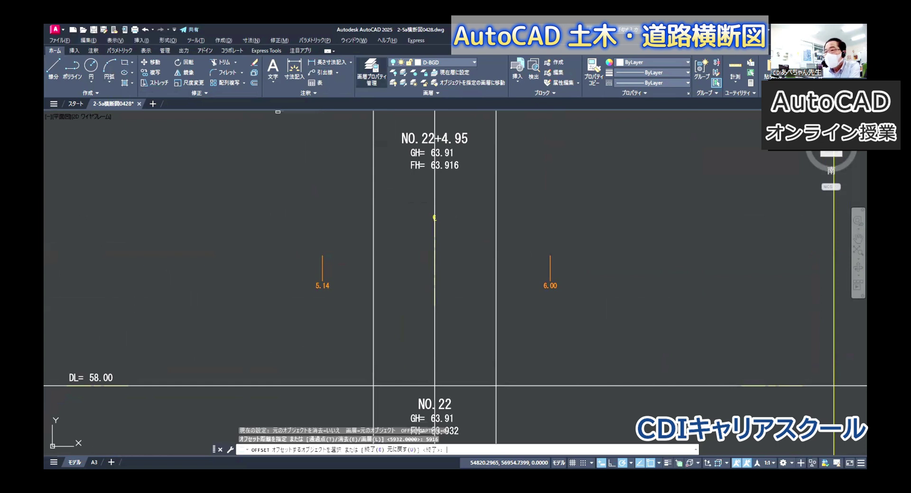
click(456, 385)
click(456, 302)
key(Return)
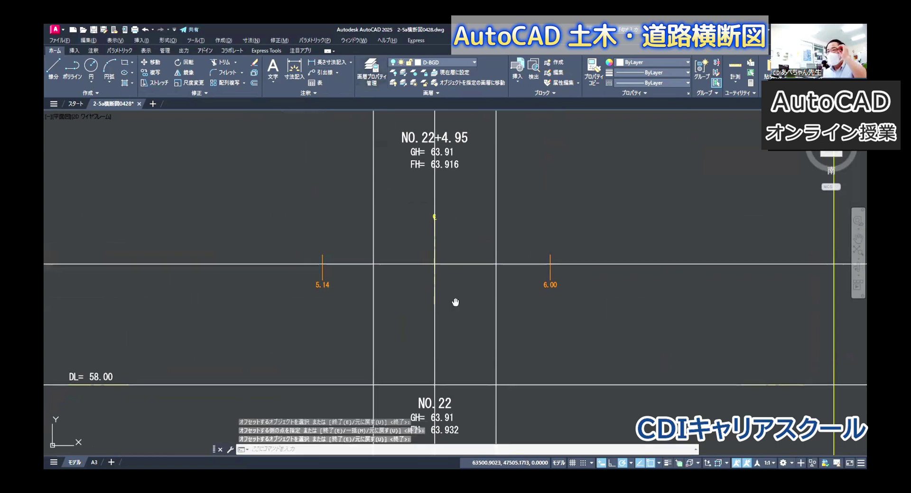
middle_drag(456, 303, 441, 261)
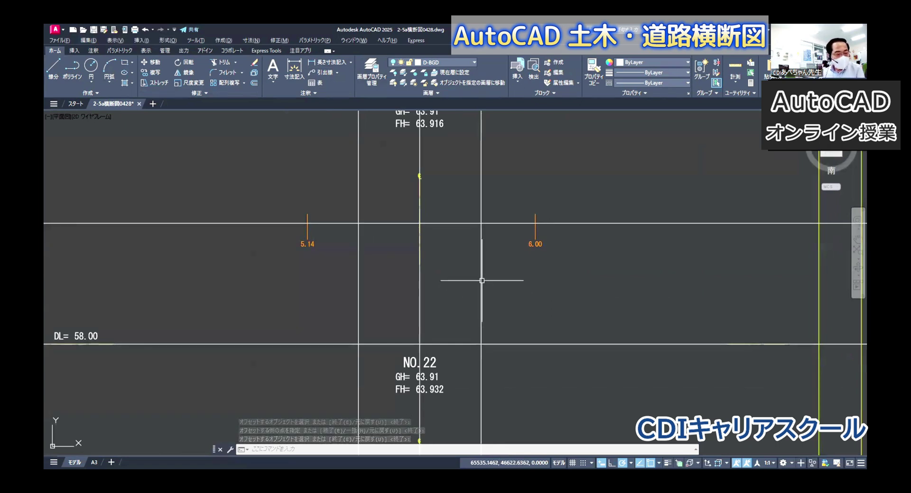
middle_drag(495, 309, 476, 160)
middle_drag(465, 315, 467, 206)
middle_drag(467, 295, 498, 198)
middle_drag(476, 397, 476, 290)
scroll(476, 290, up, 2)
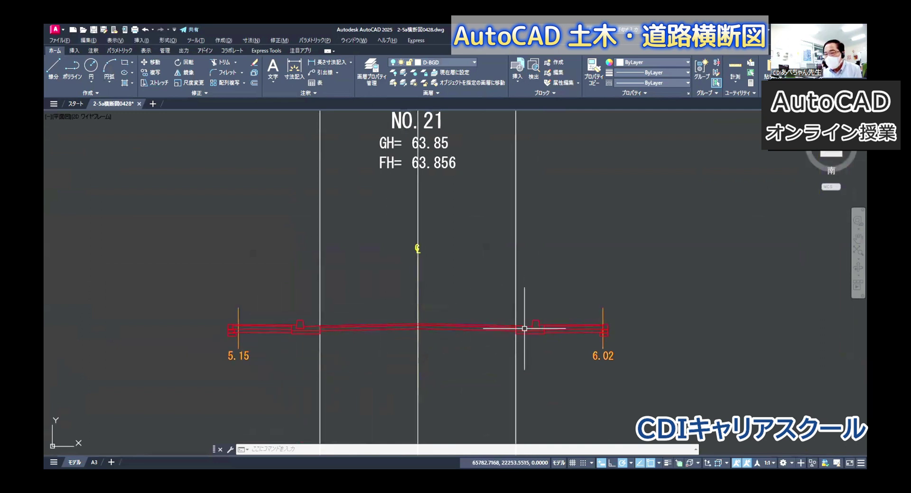
Clear the stray selection near the 6.02 and 5.15 labels, set layer 0 current, and start COPY
middle_drag(464, 309, 464, 309)
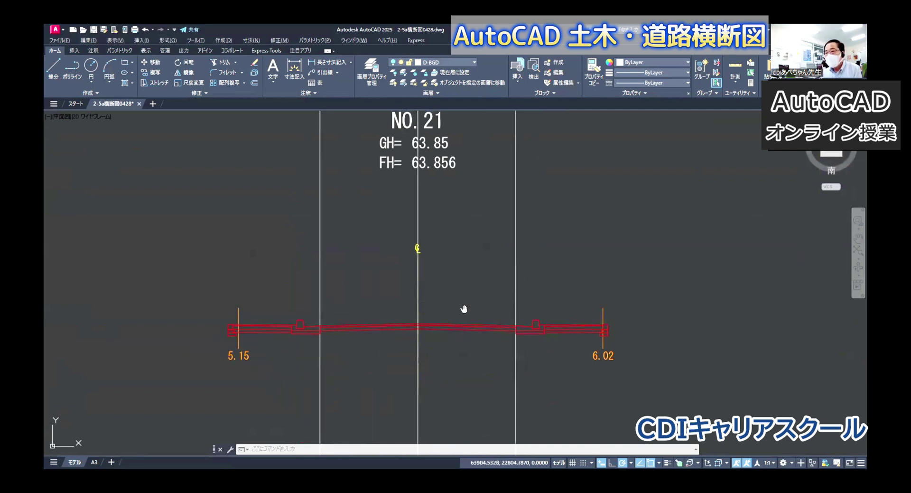
click(600, 355)
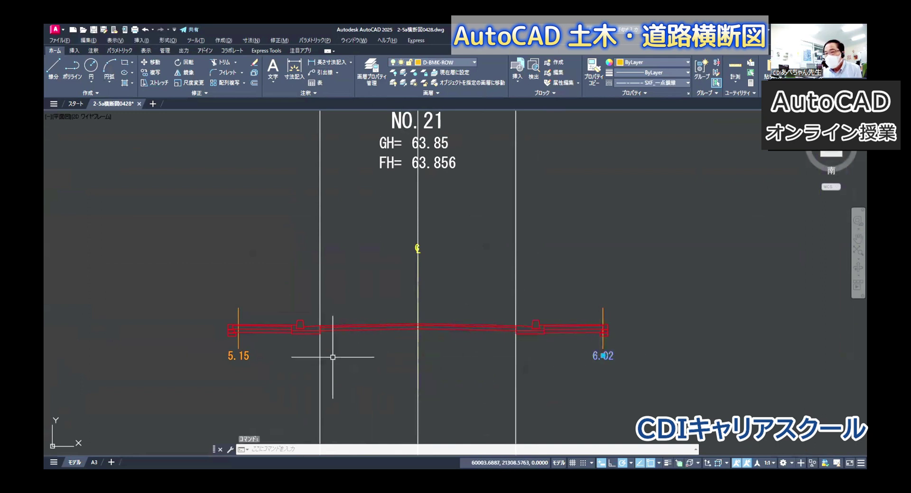
click(236, 356)
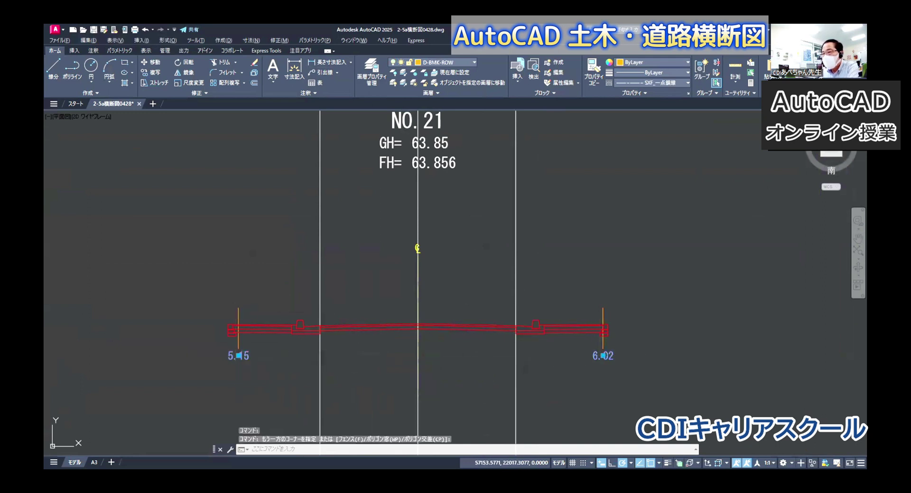
key(Escape)
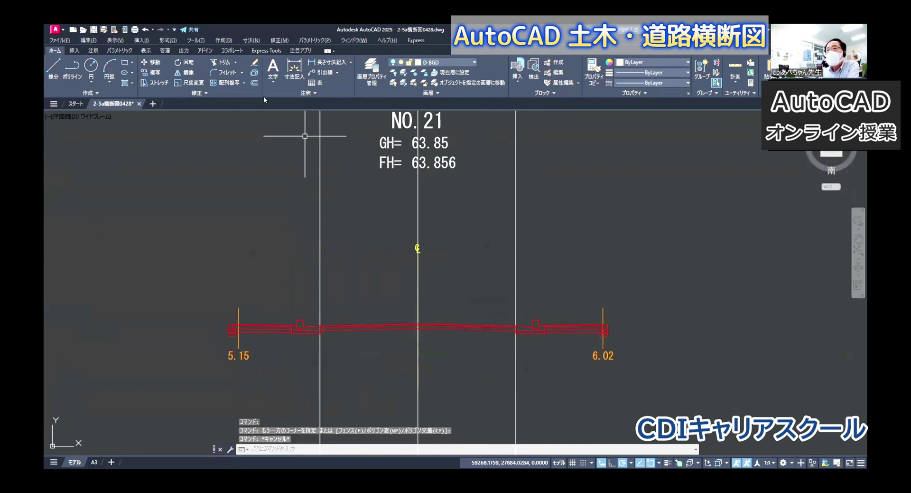
click(446, 63)
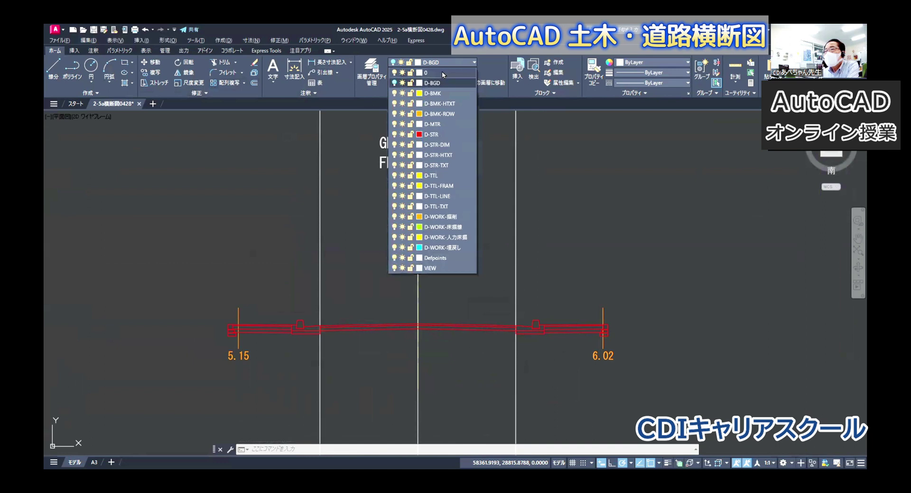
click(443, 73)
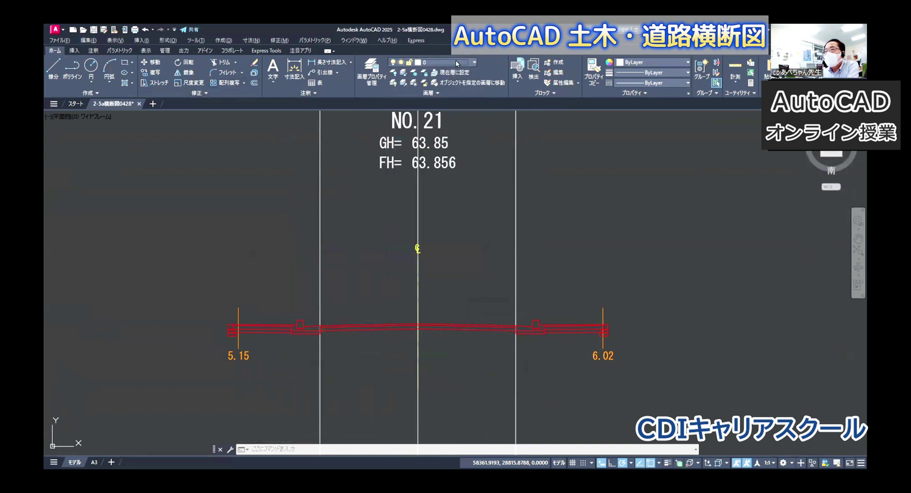
click(153, 73)
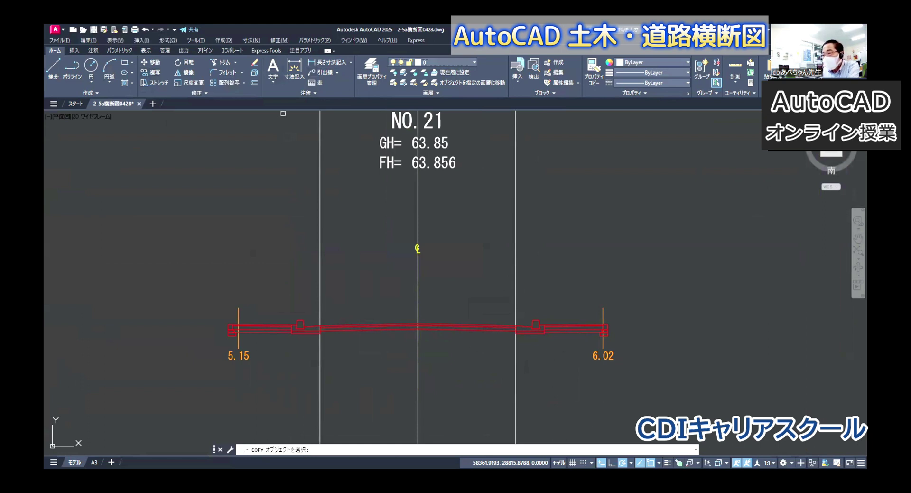
Copy the red road section and its end labels onto station NO.21, aligned at the centreline endpoint
click(203, 314)
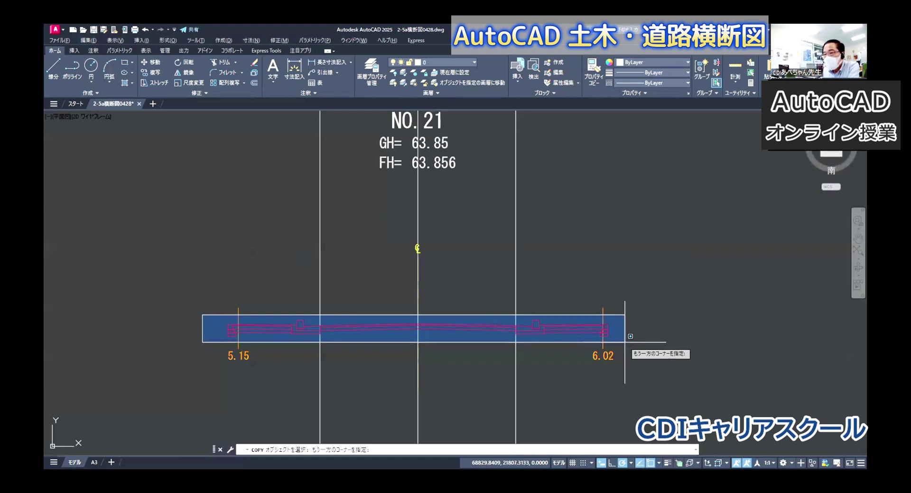
click(625, 341)
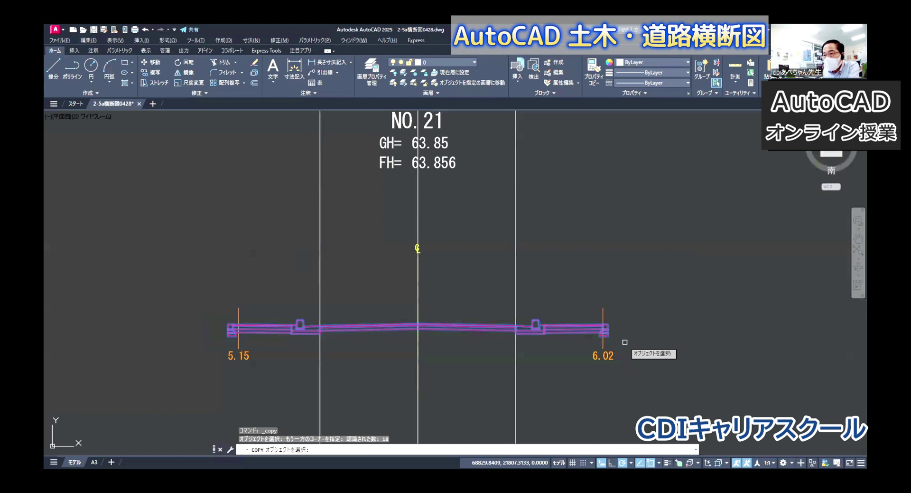
key(Return)
scroll(418, 326, up, 10)
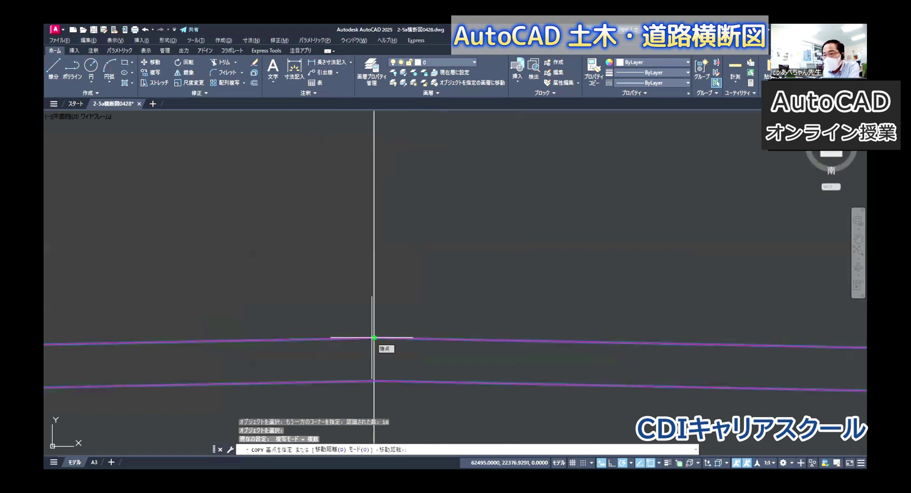
click(375, 337)
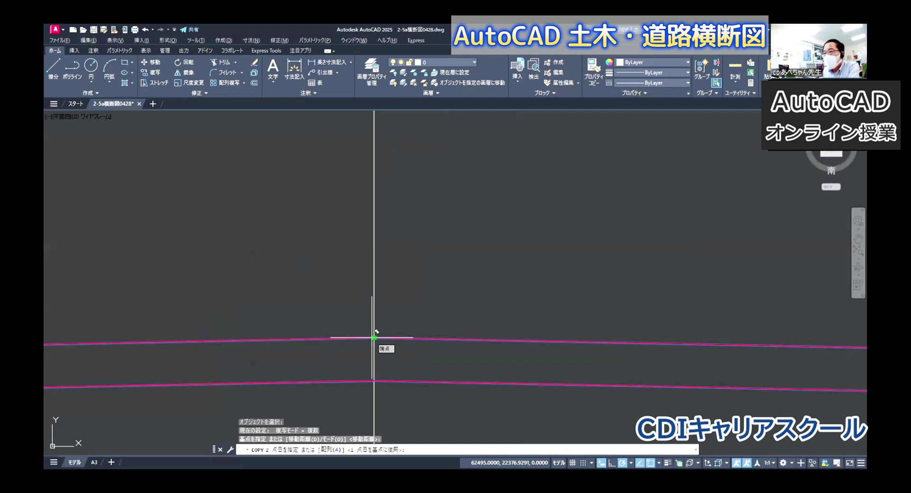
click(374, 338)
key(Return)
scroll(375, 337, down, 5)
scroll(392, 251, up, 1)
scroll(391, 252, up, 6)
middle_drag(413, 258, 390, 218)
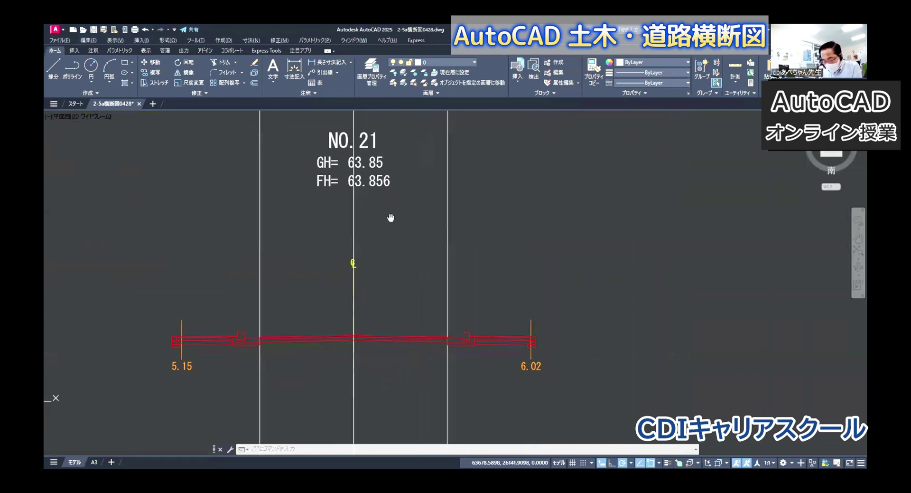
Erase the two vertical construction guide lines
scroll(407, 216, down, 2)
scroll(405, 235, down, 2)
scroll(405, 236, down, 2)
click(416, 240)
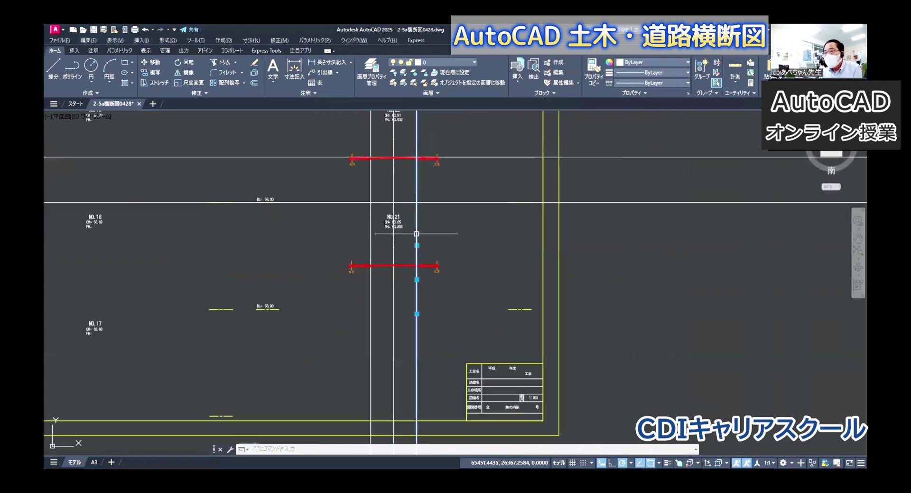
click(371, 247)
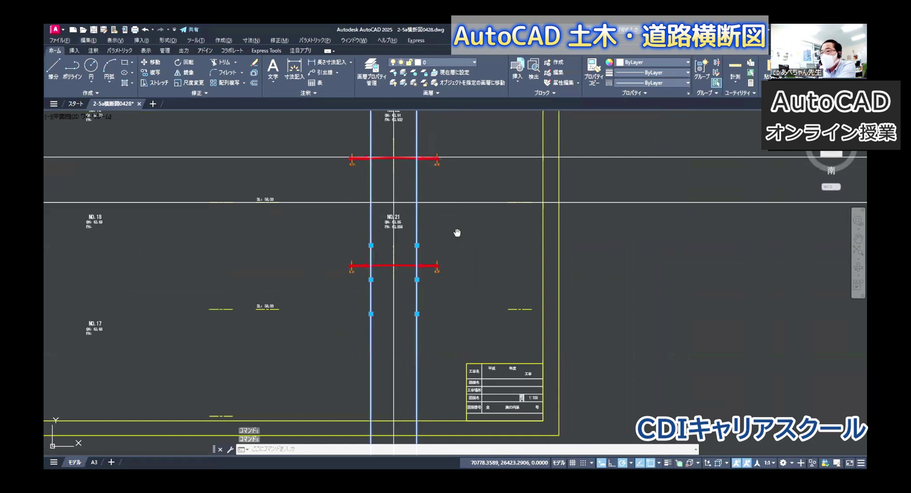
middle_drag(457, 232, 455, 283)
key(Delete)
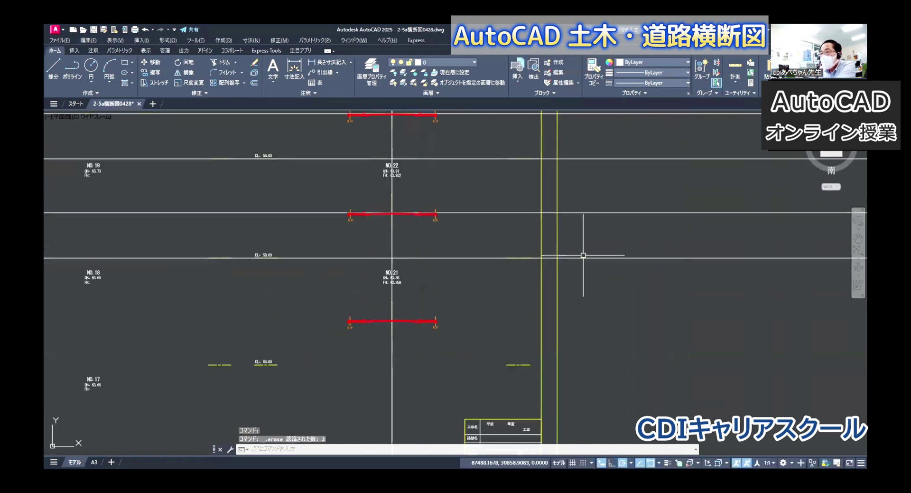
Erase the four horizontal construction lines across the stations, two at a time
click(587, 258)
scroll(590, 213, down, 2)
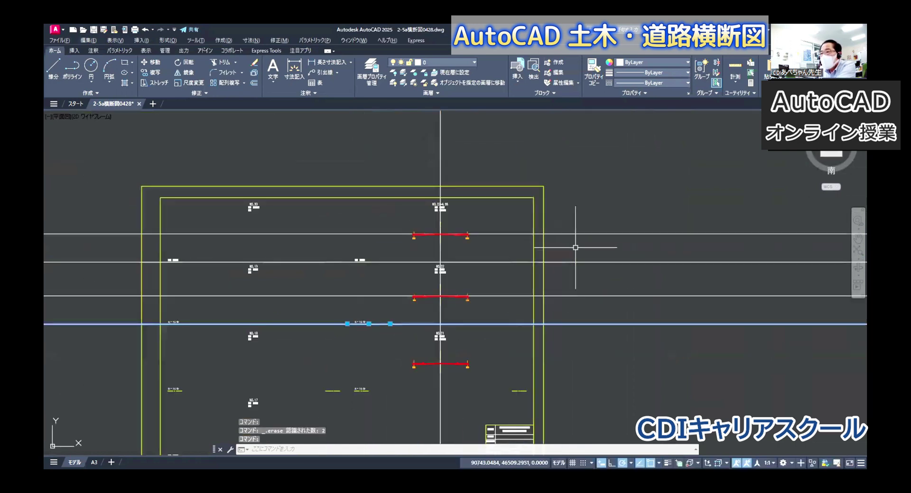
click(580, 261)
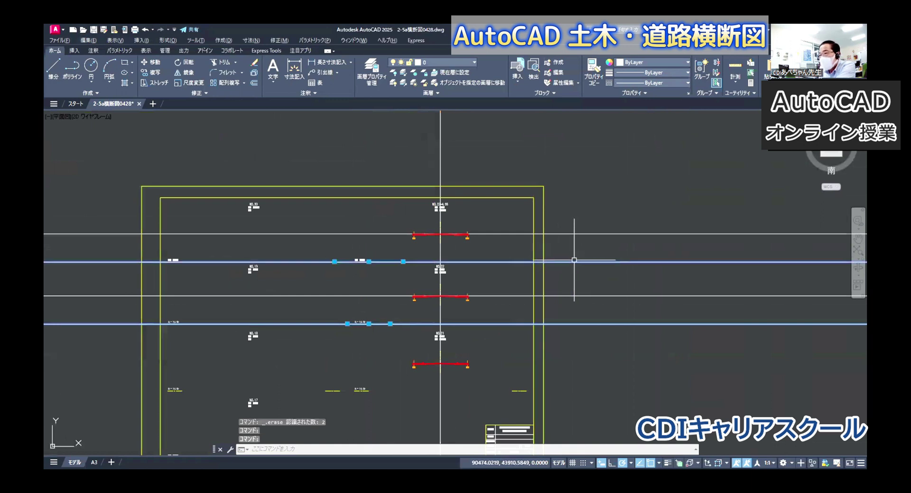
key(Delete)
scroll(571, 264, down, 2)
scroll(567, 273, up, 1)
scroll(532, 261, up, 1)
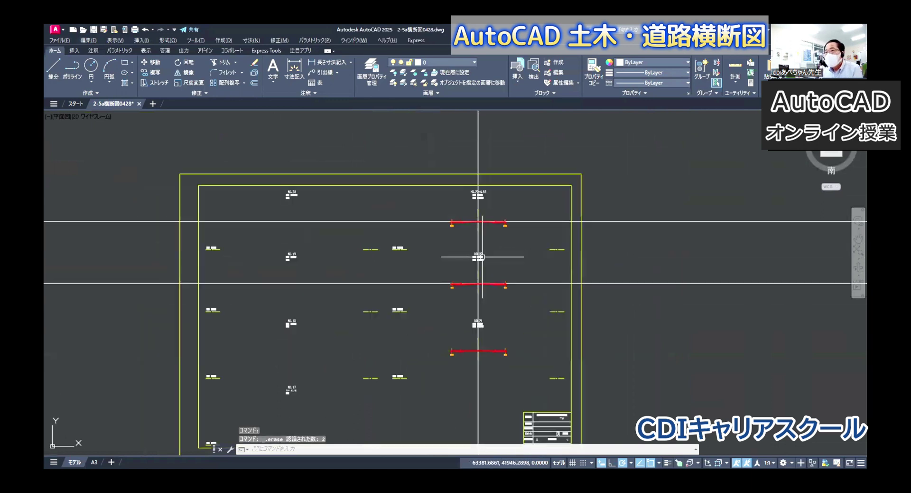
scroll(505, 230, up, 1)
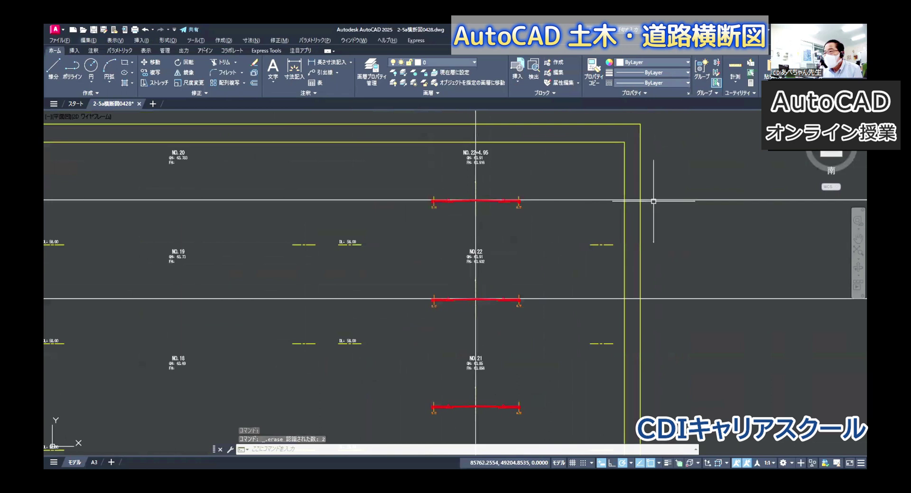
click(658, 198)
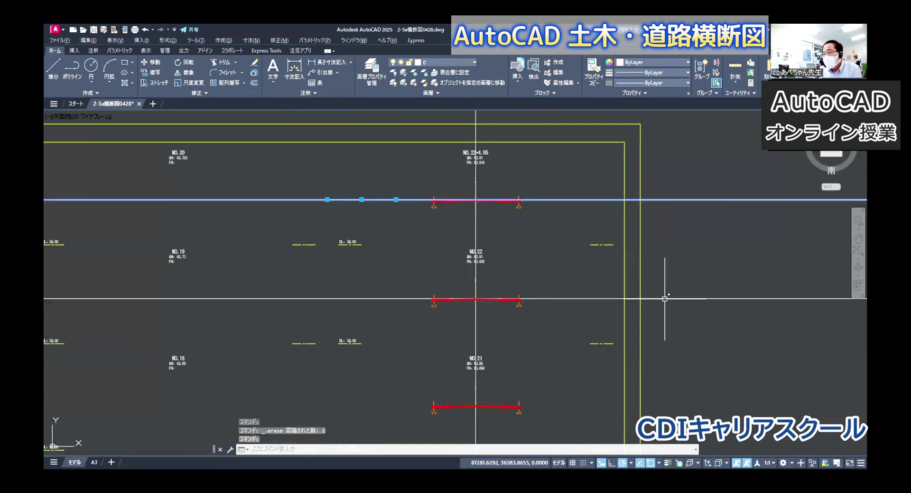
click(663, 298)
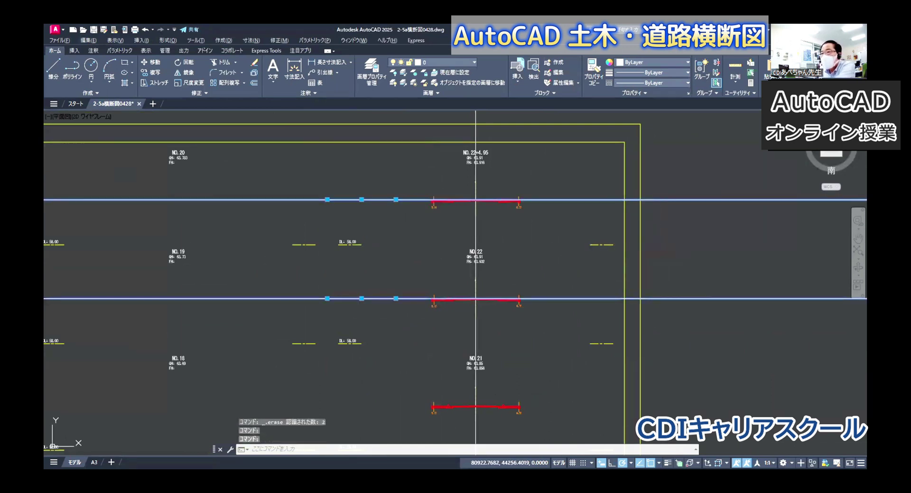
key(Delete)
Shift the view to the lower stations and select the vertical centre line
middle_drag(601, 237, 517, 242)
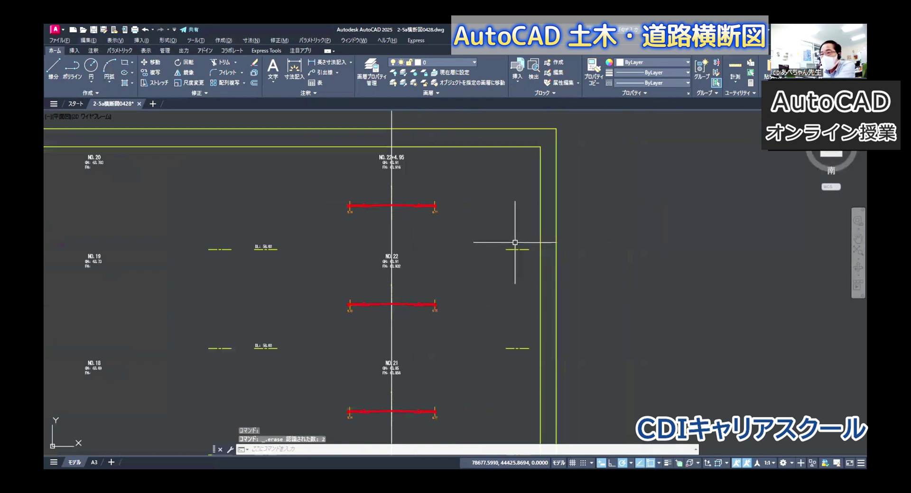
middle_drag(393, 326, 388, 280)
click(400, 389)
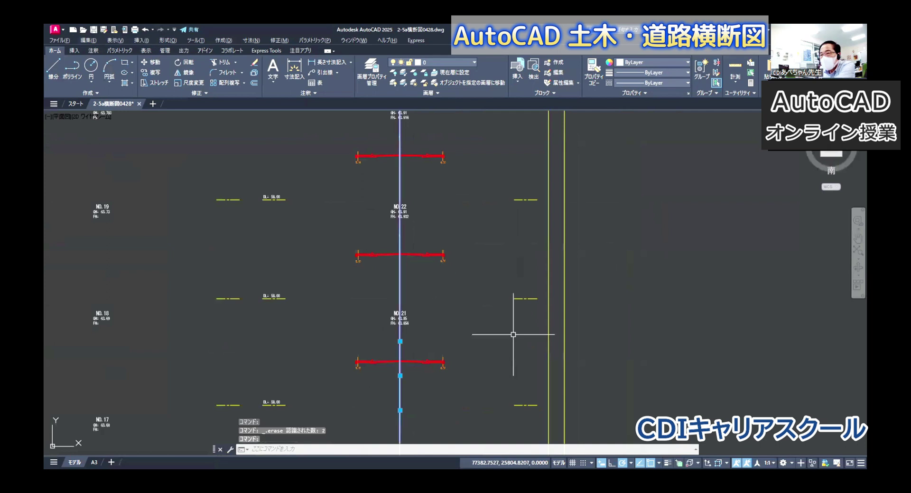
Erase the vertical centre line and zoom in on section NO.21's left 5.15 end
key(Delete)
scroll(444, 315, up, 4)
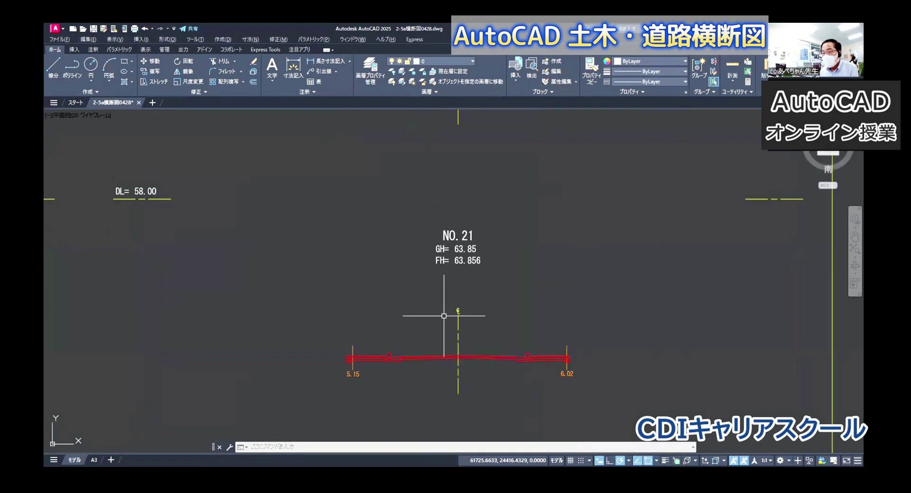
scroll(457, 327, down, 2)
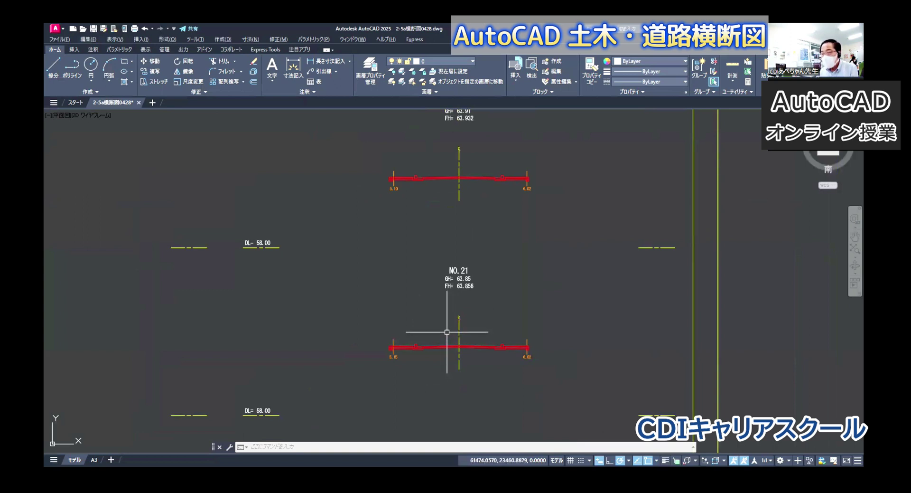
middle_drag(447, 331, 452, 323)
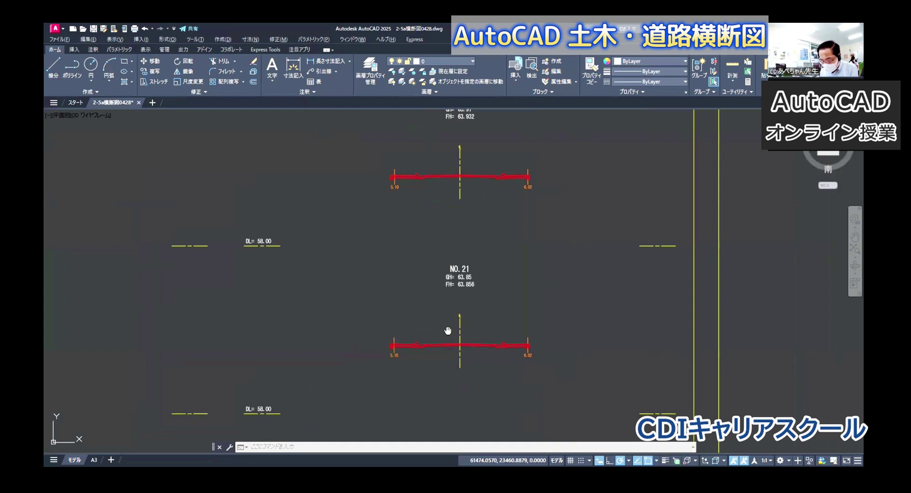
scroll(464, 322, up, 2)
scroll(435, 325, up, 4)
scroll(387, 340, up, 2)
scroll(383, 326, up, 2)
mouse_move(383, 326)
middle_down()
mouse_move(403, 346)
mouse_move(426, 340)
middle_up()
scroll(421, 335, up, 2)
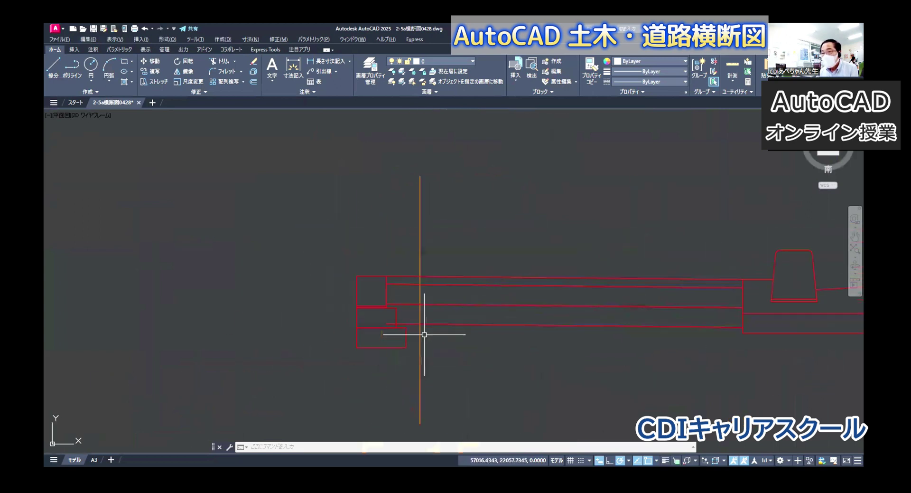
Inspect the orange vertical boundary line at the section's left end, then clear the selection
click(419, 263)
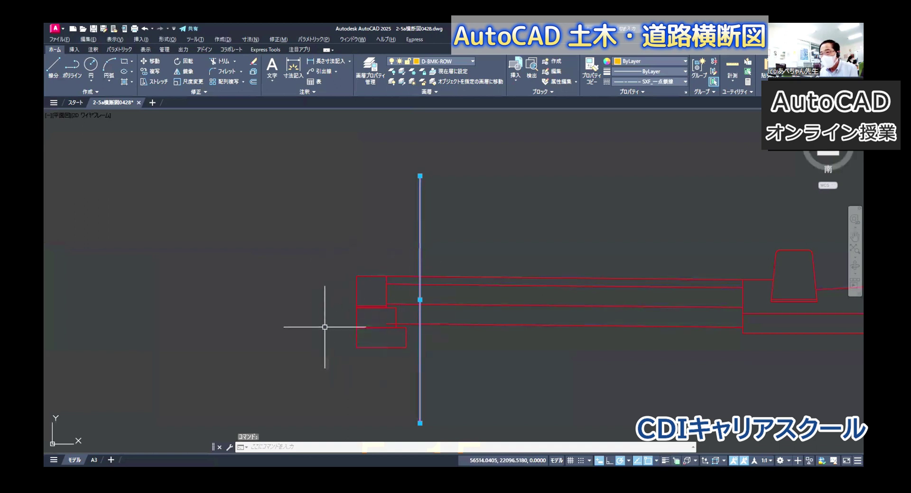
middle_drag(419, 319, 409, 321)
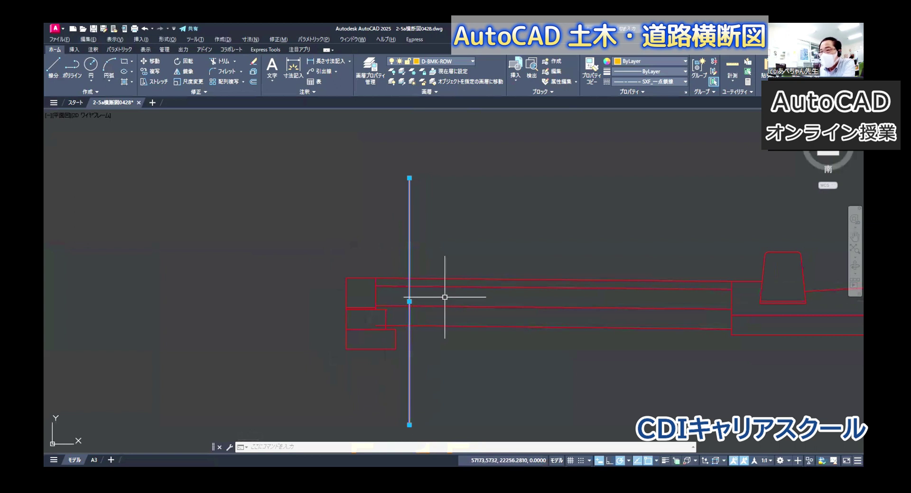
scroll(370, 266, up, 2)
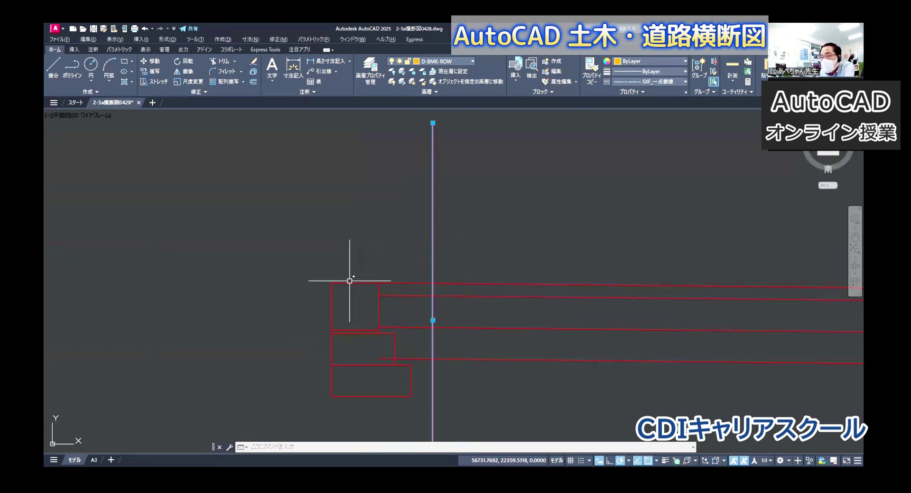
key(Escape)
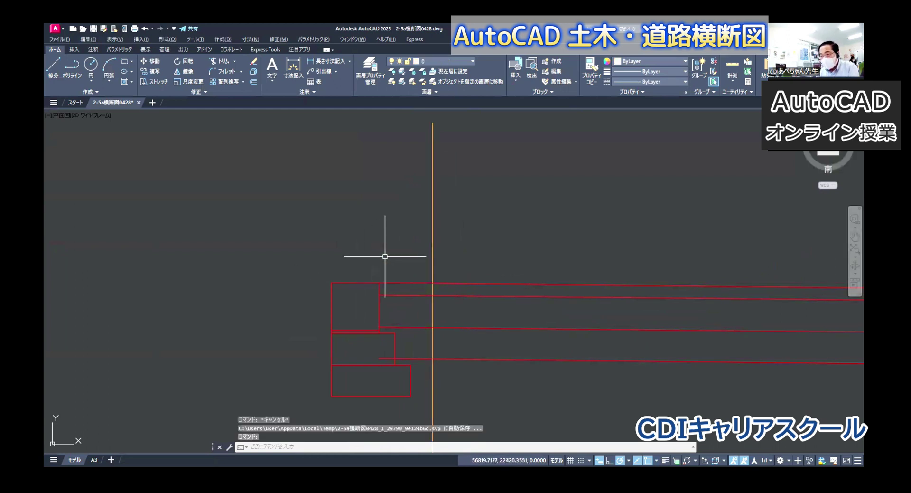
click(434, 222)
key(Escape)
key(Escape)
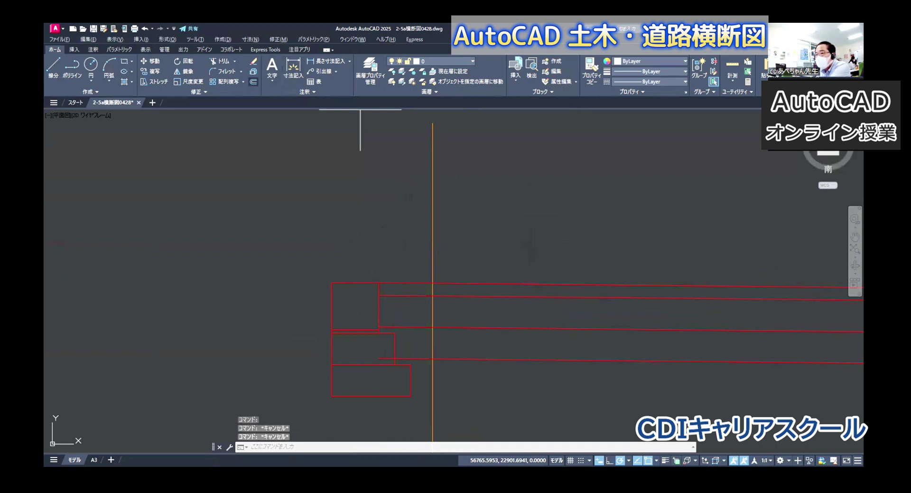
Offset the orange station line to the right and move the three end rectangles against it
click(253, 81)
click(432, 214)
click(475, 213)
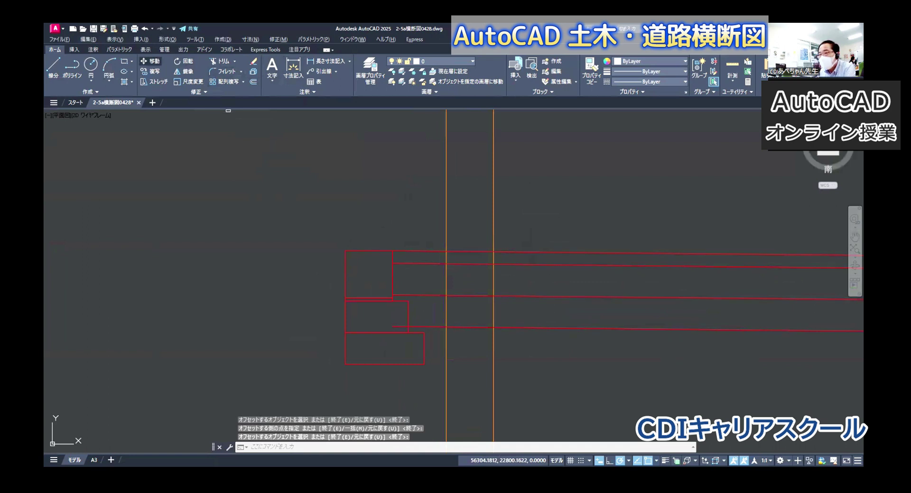
click(151, 61)
click(332, 237)
click(437, 375)
key(Return)
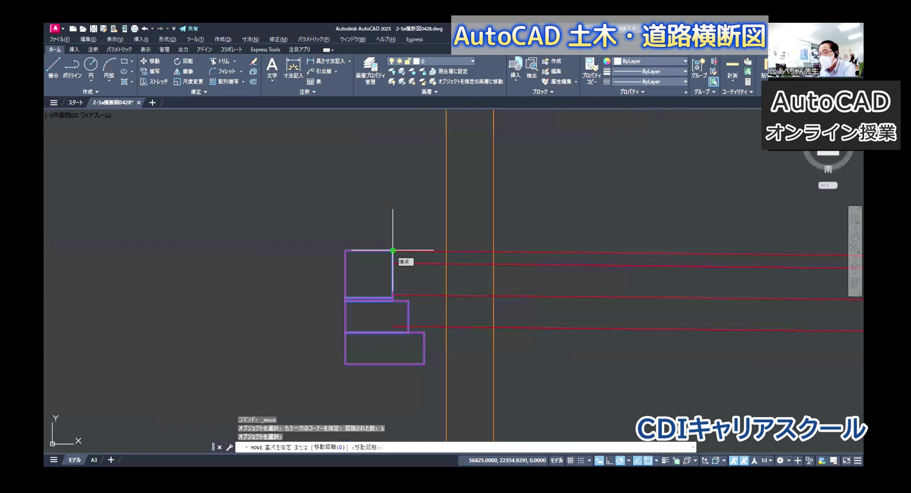
click(393, 250)
click(494, 252)
scroll(476, 238, up, 2)
scroll(476, 248, down, 2)
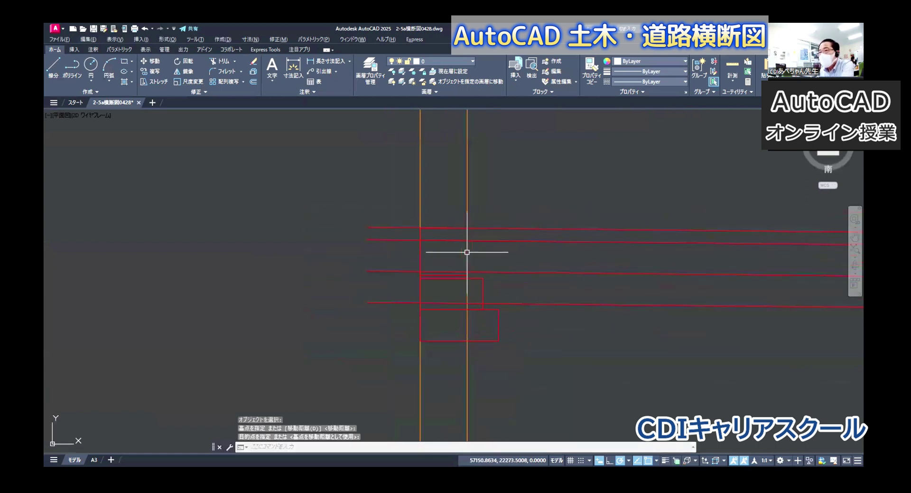
Check the four red road-surface lines by selecting them, then start TRIM
click(398, 227)
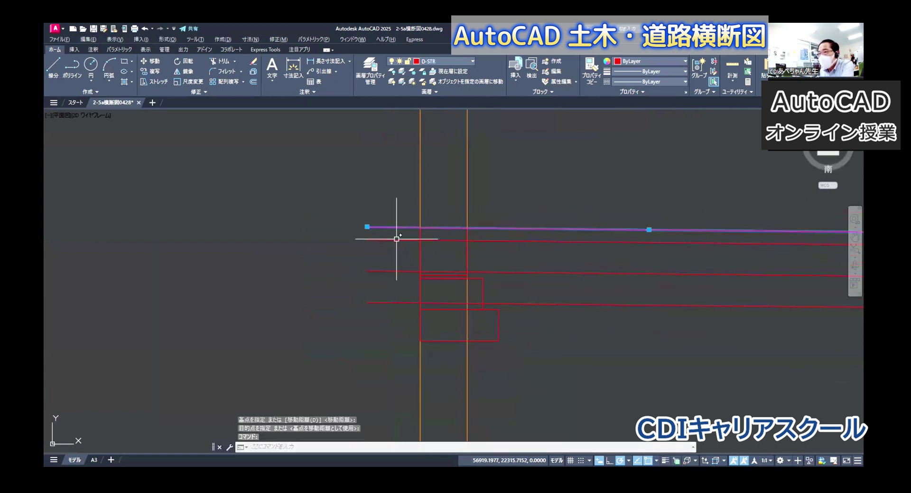
click(397, 241)
click(392, 272)
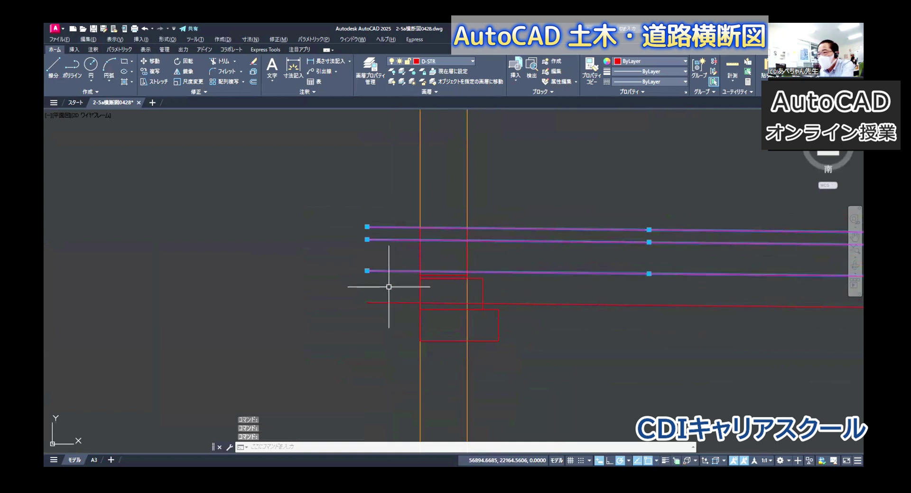
click(387, 300)
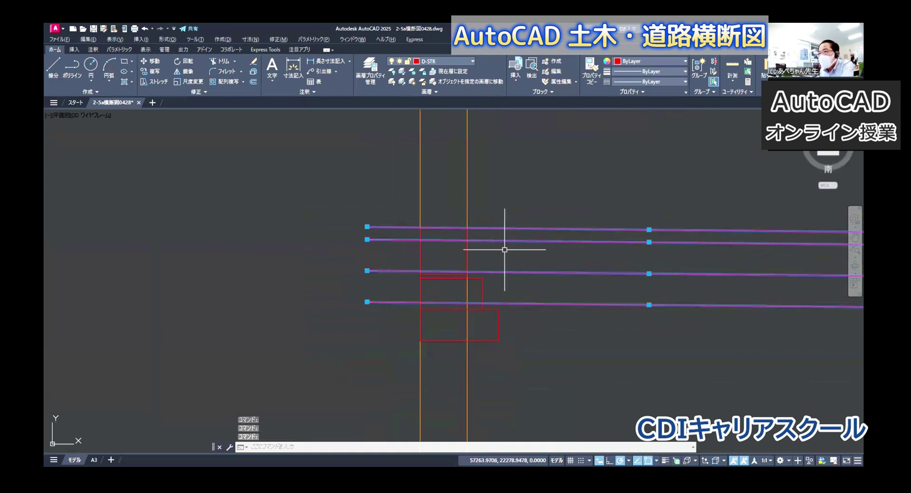
key(Escape)
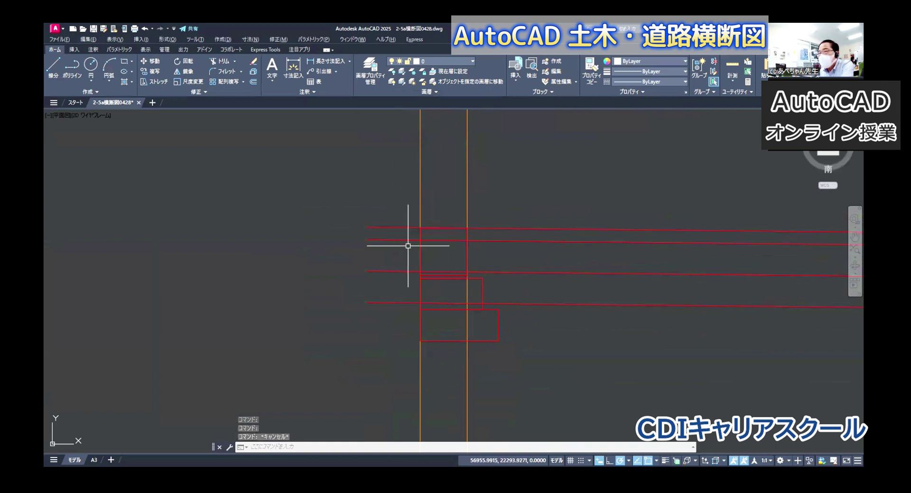
scroll(449, 204, up, 4)
scroll(447, 209, up, 4)
scroll(443, 208, down, 4)
scroll(444, 208, down, 2)
scroll(443, 199, down, 2)
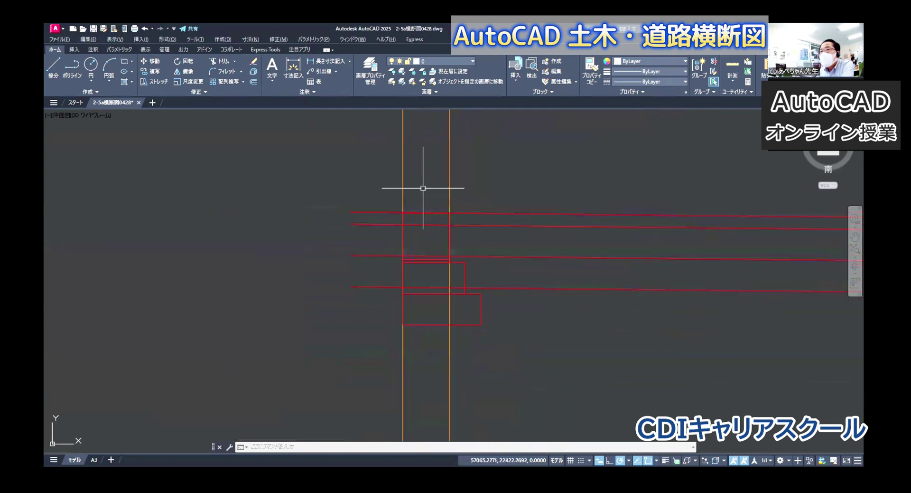
click(225, 61)
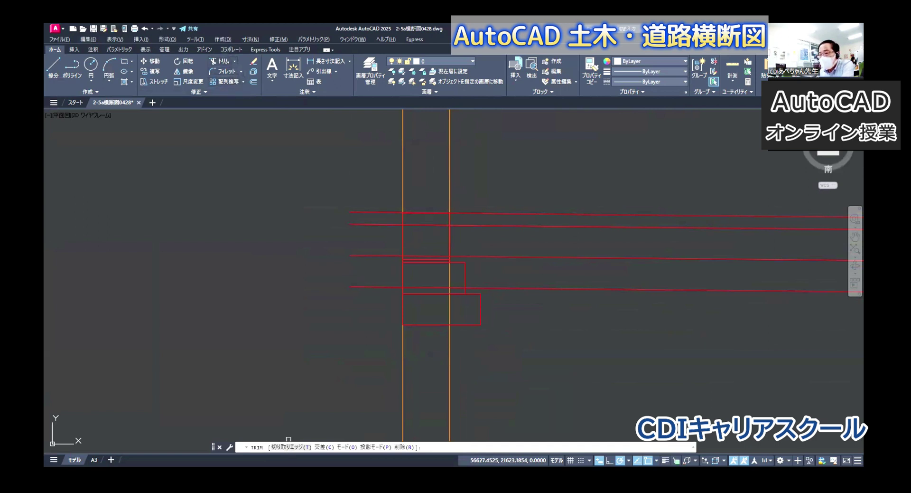
Trim the red road lines' left ends back to the station line, including the leftover piece
scroll(320, 398, down, 2)
click(401, 240)
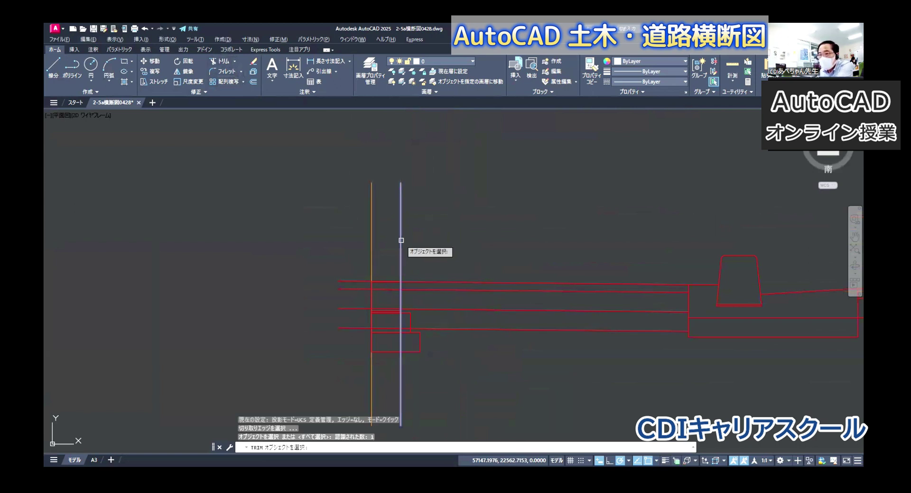
key(Return)
drag(354, 271, 346, 367)
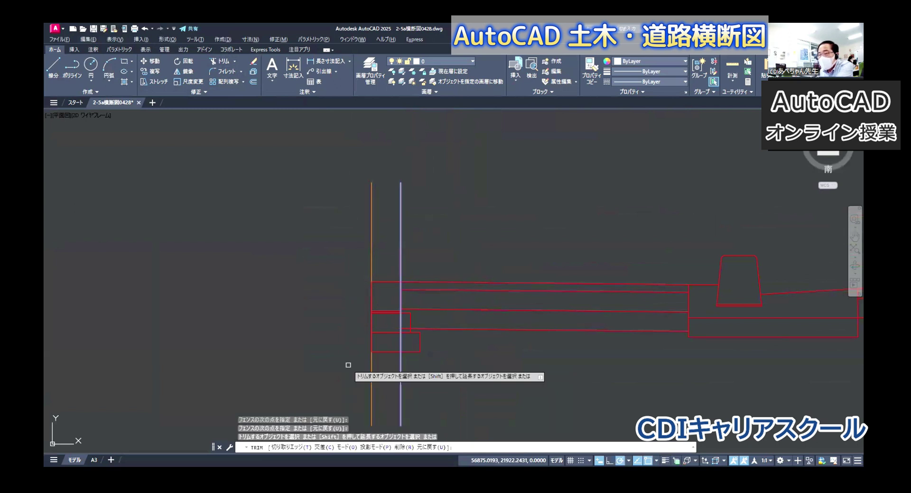
key(Return)
scroll(405, 335, up, 5)
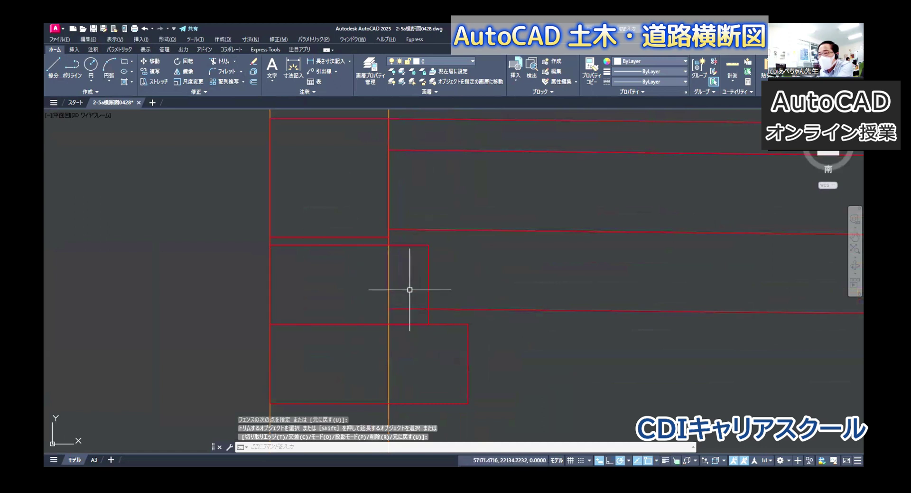
key(Return)
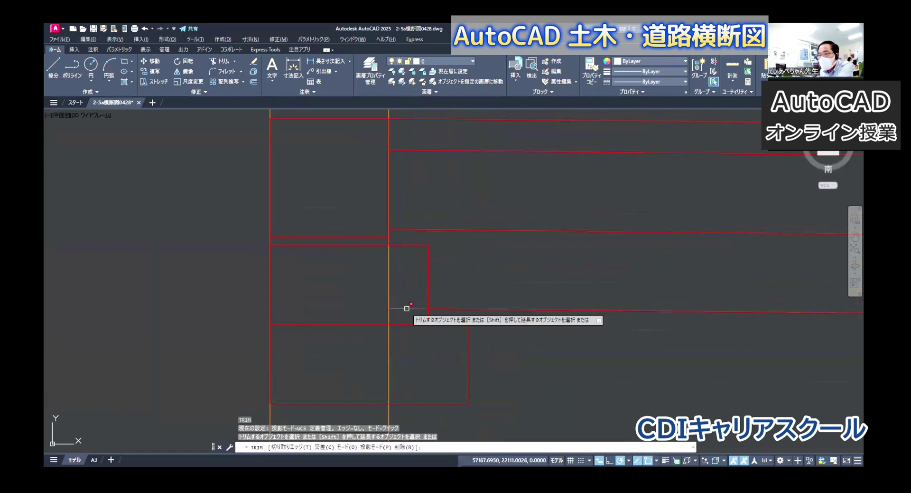
click(406, 309)
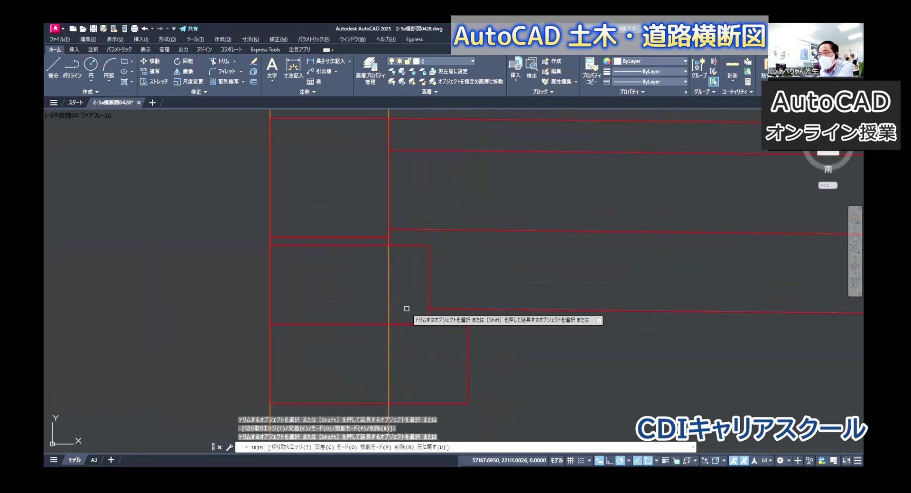
scroll(407, 309, down, 2)
middle_drag(474, 308, 454, 273)
key(Return)
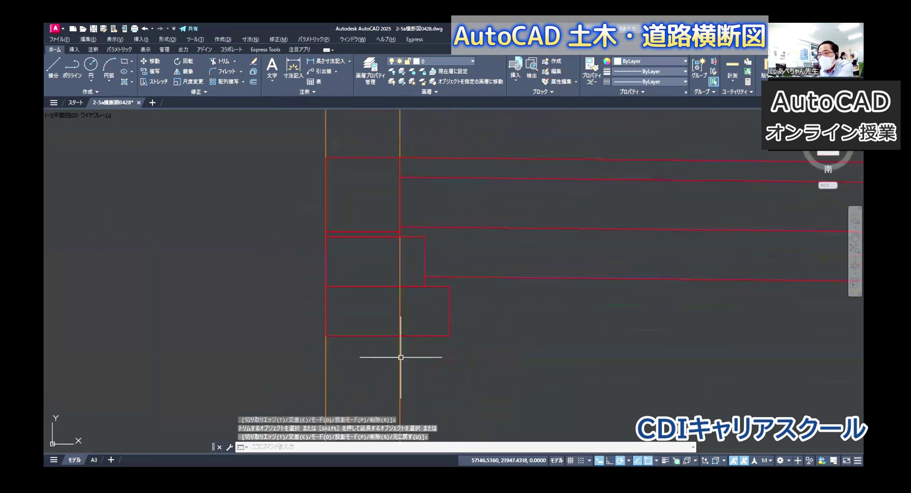
Erase the offset vertical construction line
key(Return)
click(401, 356)
scroll(411, 329, down, 2)
scroll(413, 309, down, 2)
key(Delete)
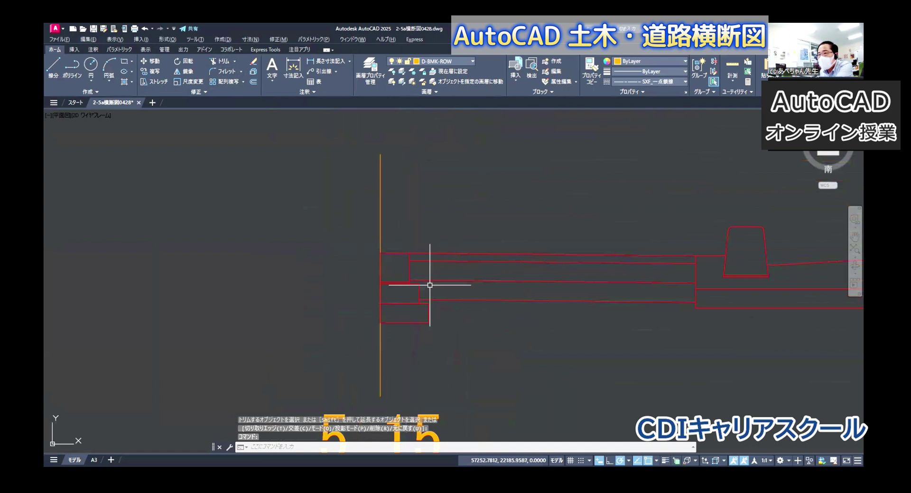
key(Delete)
scroll(423, 301, up, 2)
scroll(419, 294, up, 2)
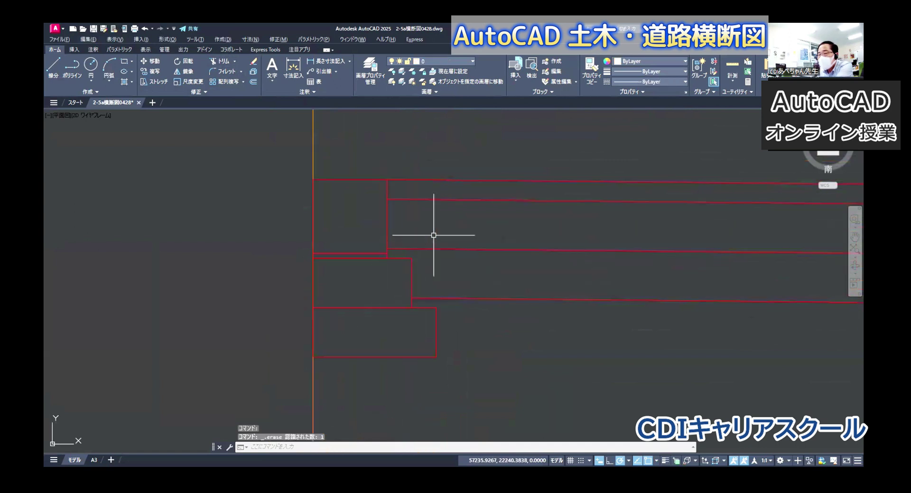
scroll(425, 291, down, 4)
middle_drag(460, 285, 320, 274)
scroll(366, 271, down, 2)
scroll(442, 270, down, 2)
scroll(374, 273, down, 2)
scroll(415, 275, up, 3)
scroll(468, 275, up, 2)
scroll(488, 277, up, 3)
middle_drag(474, 274, 482, 293)
scroll(466, 265, down, 2)
scroll(480, 255, up, 4)
click(455, 230)
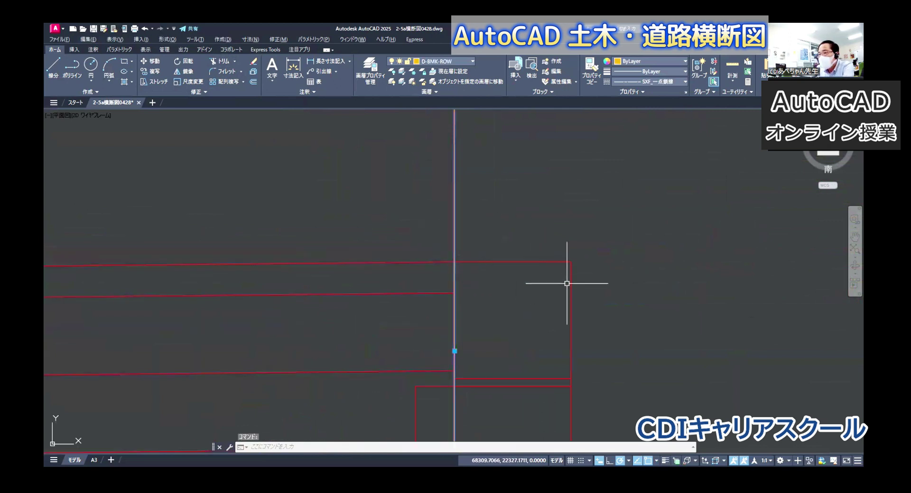
click(475, 262)
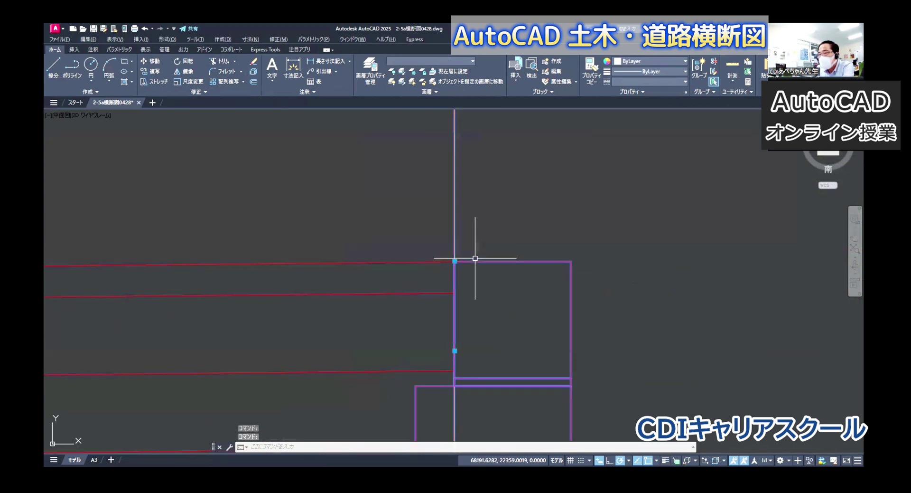
key(Escape)
scroll(476, 259, down, 5)
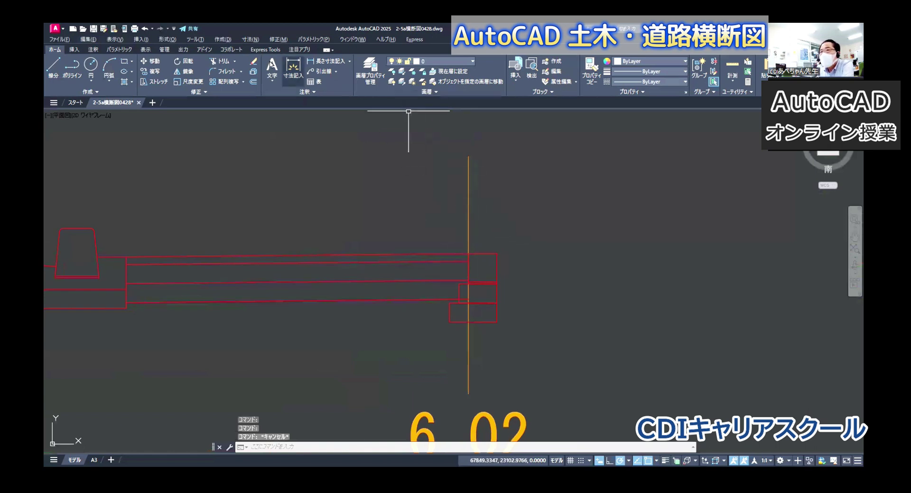
Offset the right-end station line by 150 with O
text(o)
key(Return)
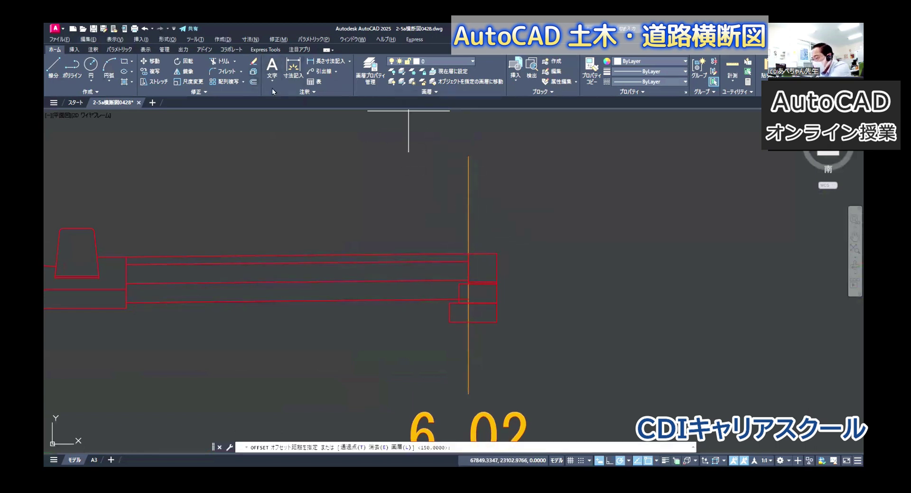
text(150)
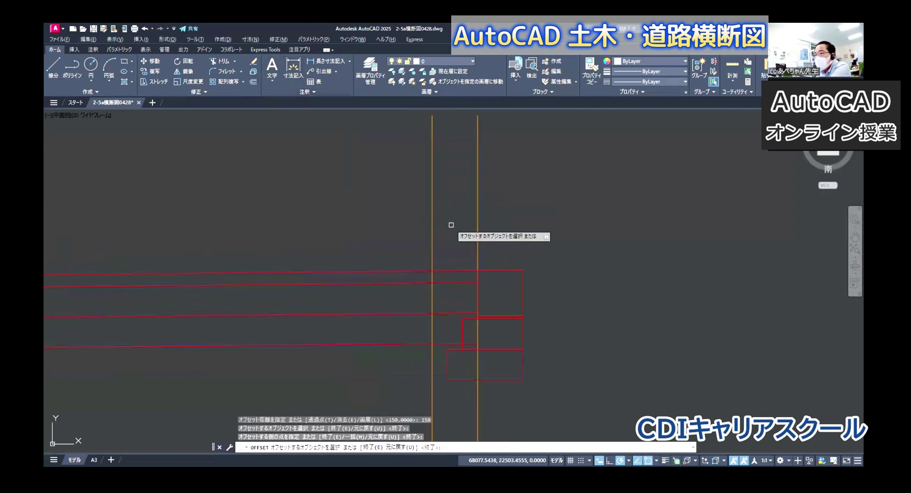
key(Return)
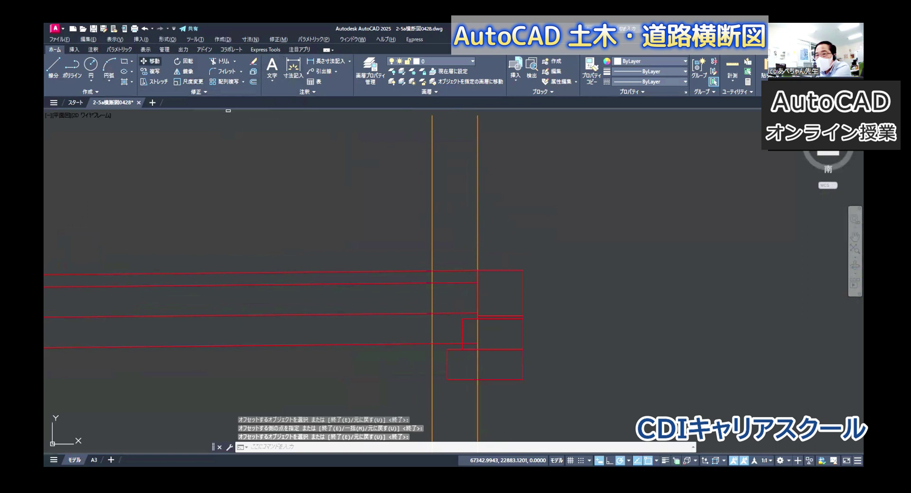
Move the road-edge boxes onto the new line and set it as TRIM's cutting edge
click(151, 61)
click(434, 205)
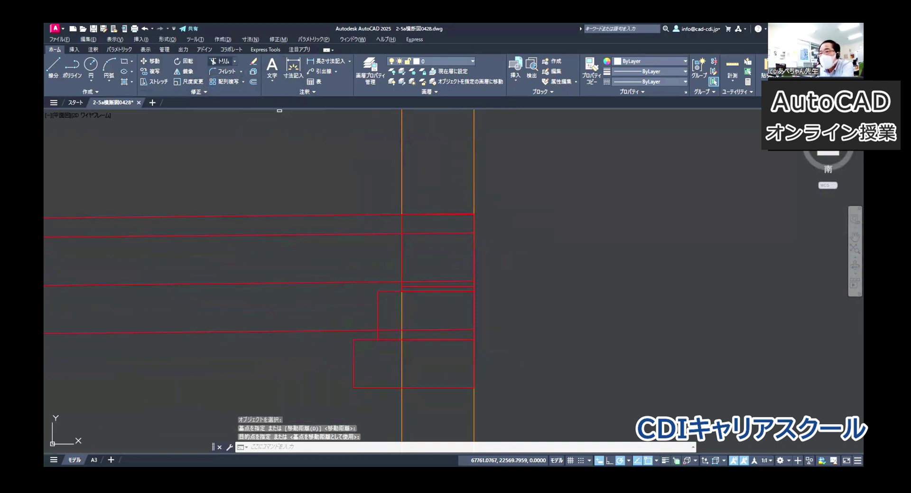
text(tr)
key(Return)
click(402, 152)
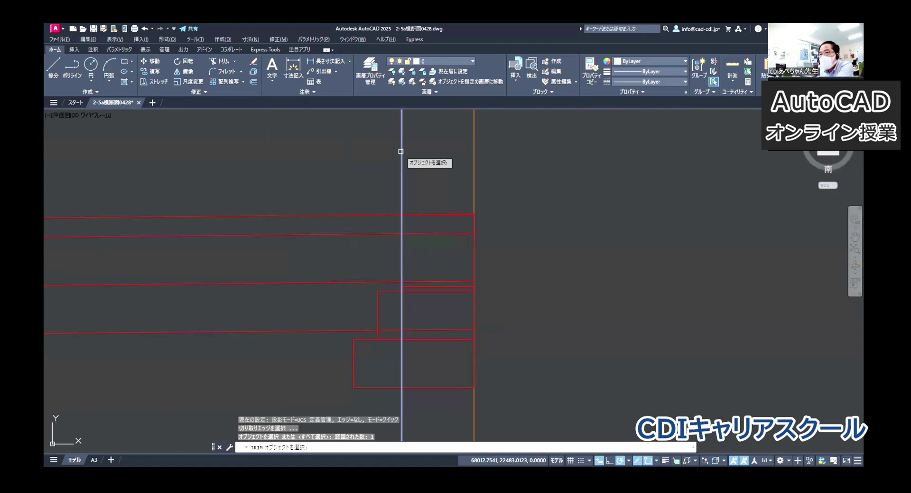
Fence-trim the right-end road lines back to the offset line
key(Return)
scroll(417, 256, up, 4)
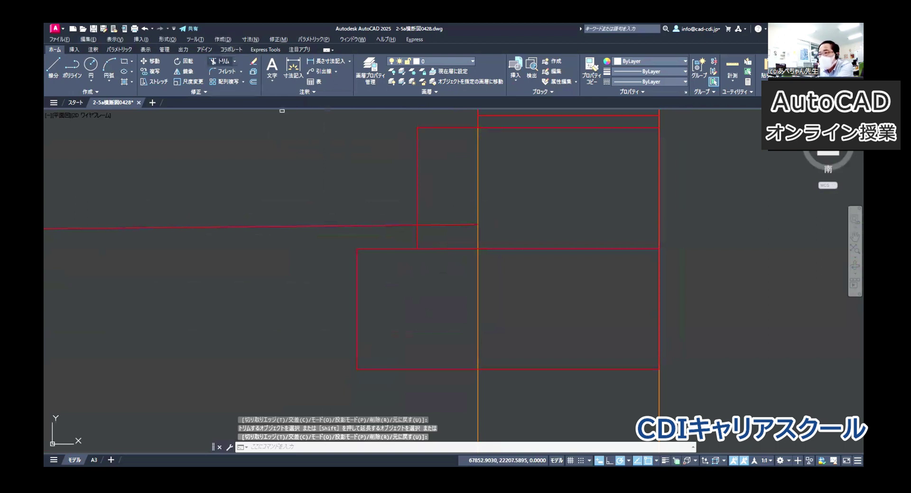
scroll(478, 286, down, 6)
click(486, 238)
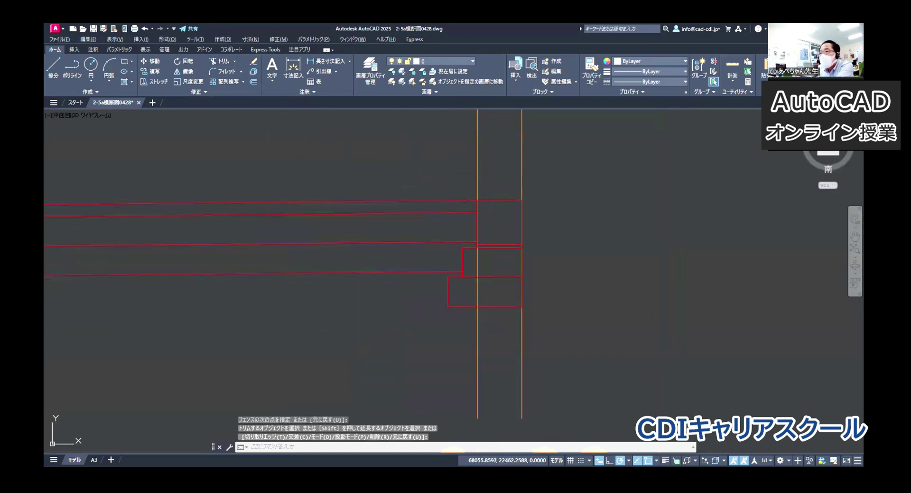
key(Return)
Erase the offset construction line and zoom out to the whole road section
click(478, 153)
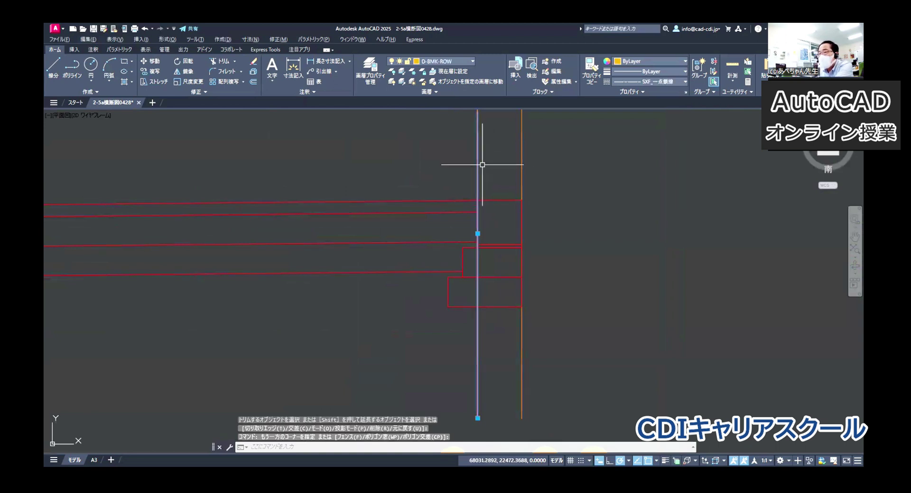
key(Delete)
scroll(482, 166, down, 3)
middle_drag(488, 169, 495, 218)
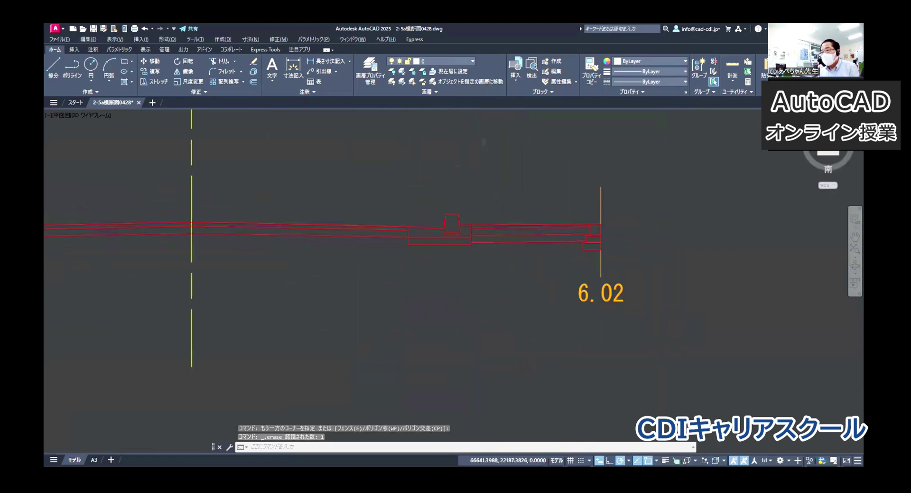